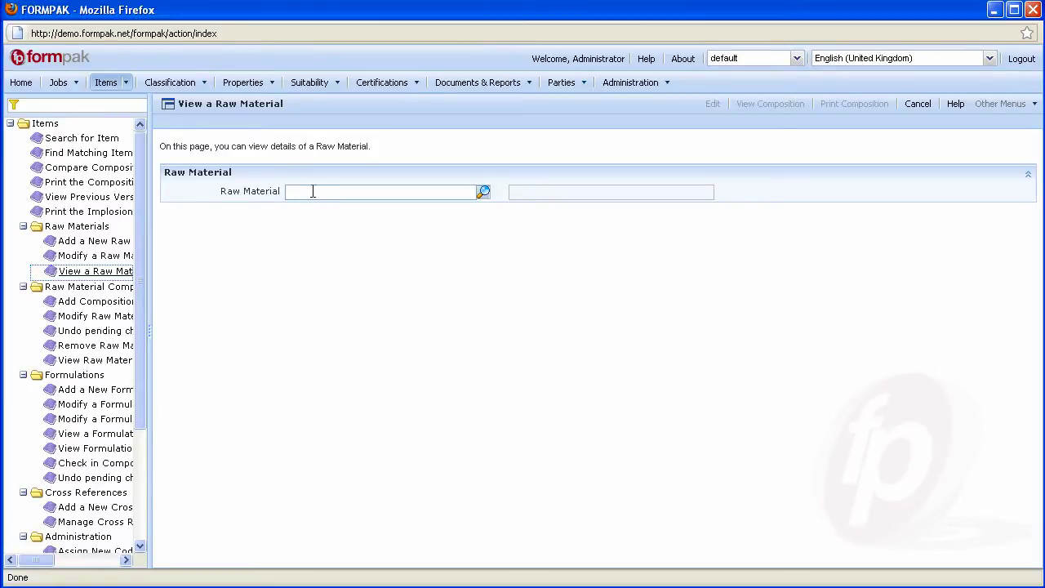
# Step: Look up geraniol, load raw material FP1900 and review its key details through to the last modified date
pyautogui.write('geraniol')
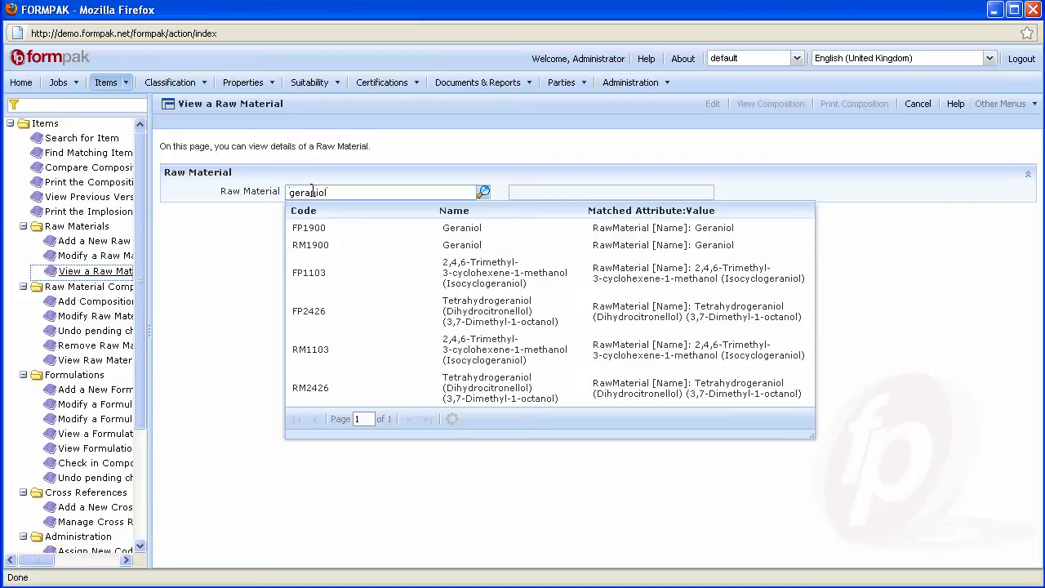
pyautogui.click(314, 231)
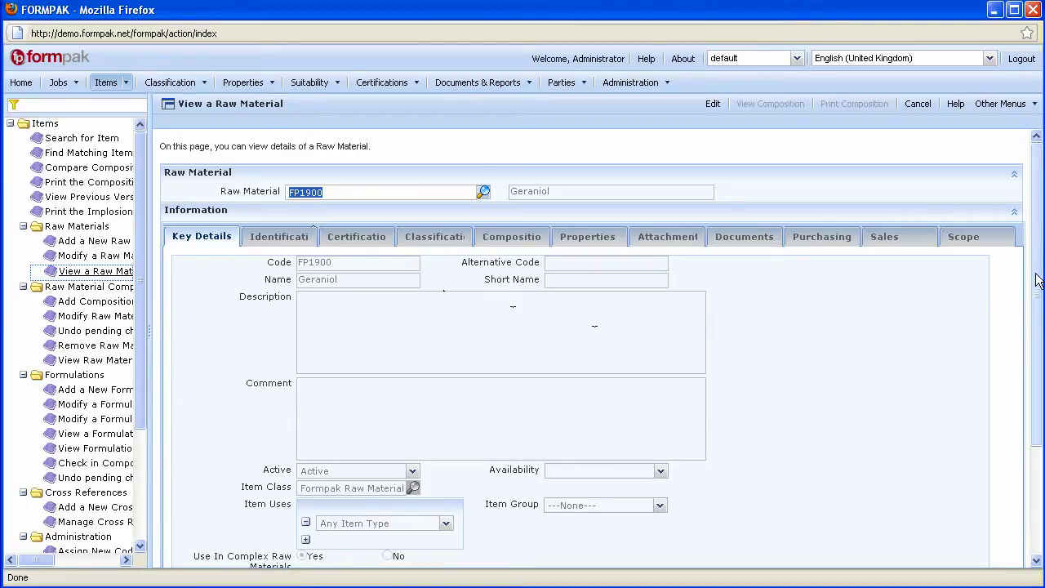
pyautogui.moveTo(1038, 280); pyautogui.dragTo(1038, 398)
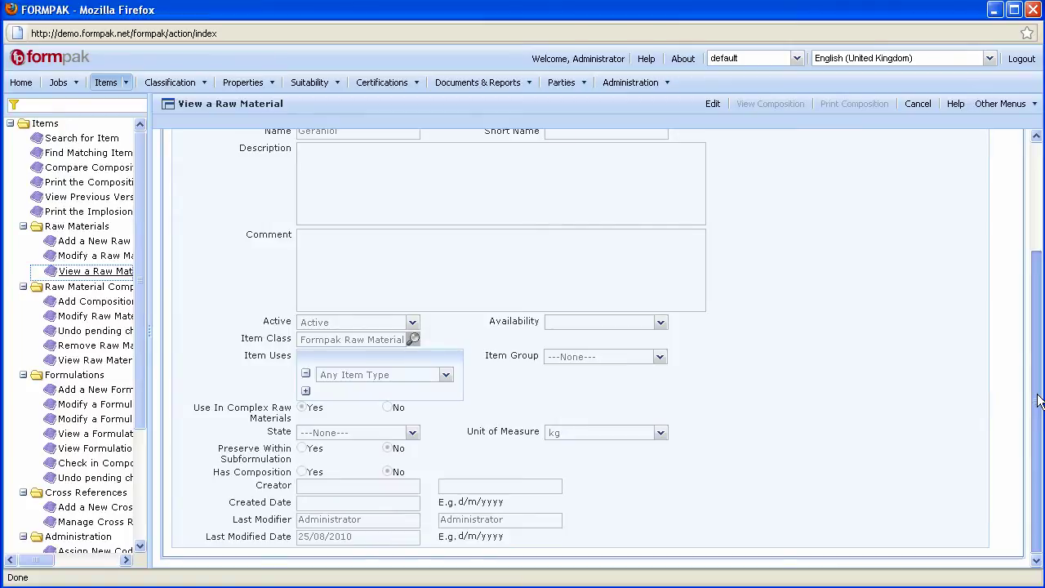
pyautogui.moveTo(1038, 400); pyautogui.dragTo(1039, 275)
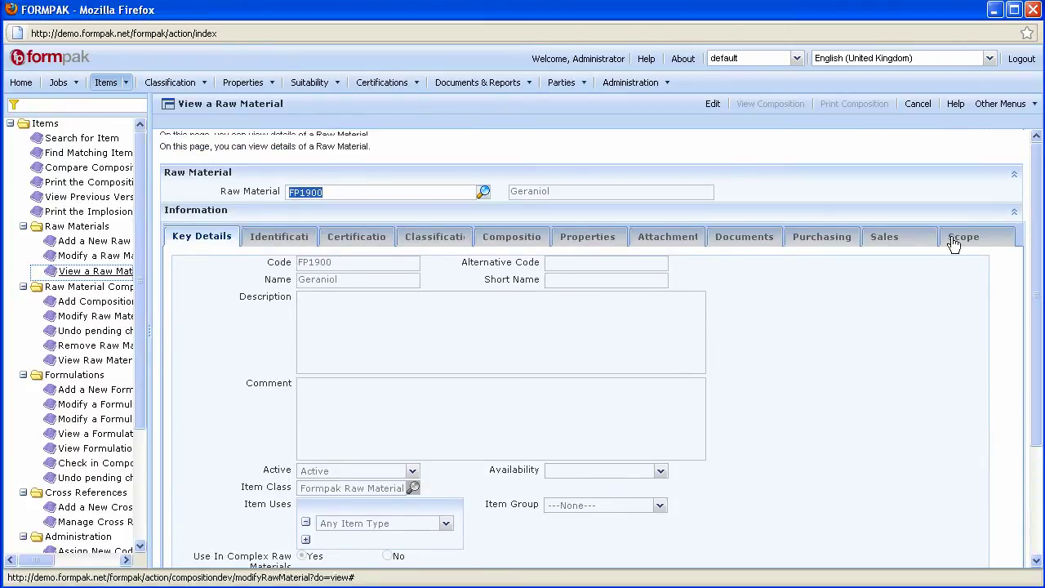
# Step: Review the identification, certification, classification and composition details of raw material FP1900
pyautogui.click(299, 239)
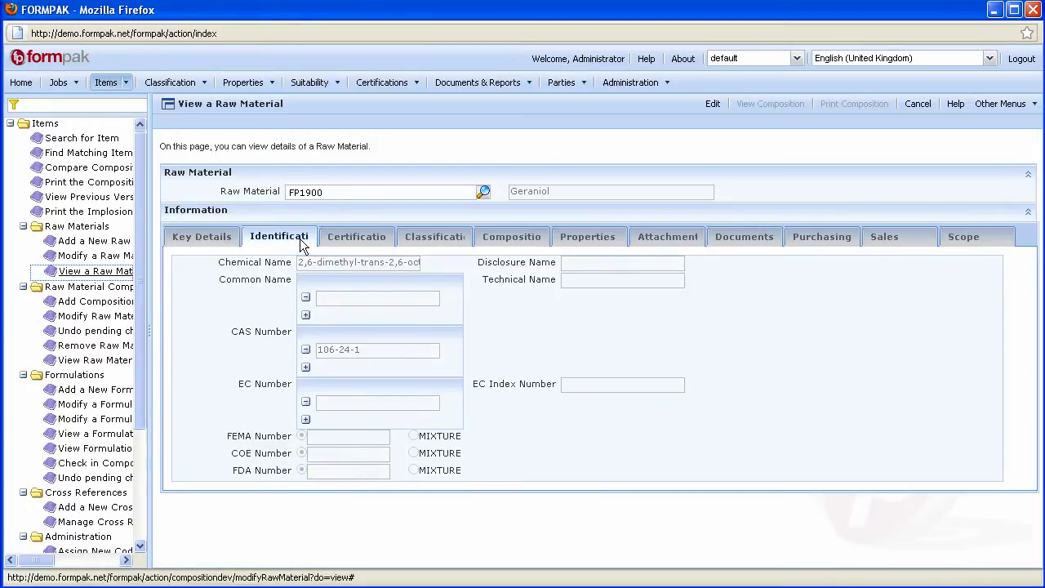
pyautogui.click(357, 241)
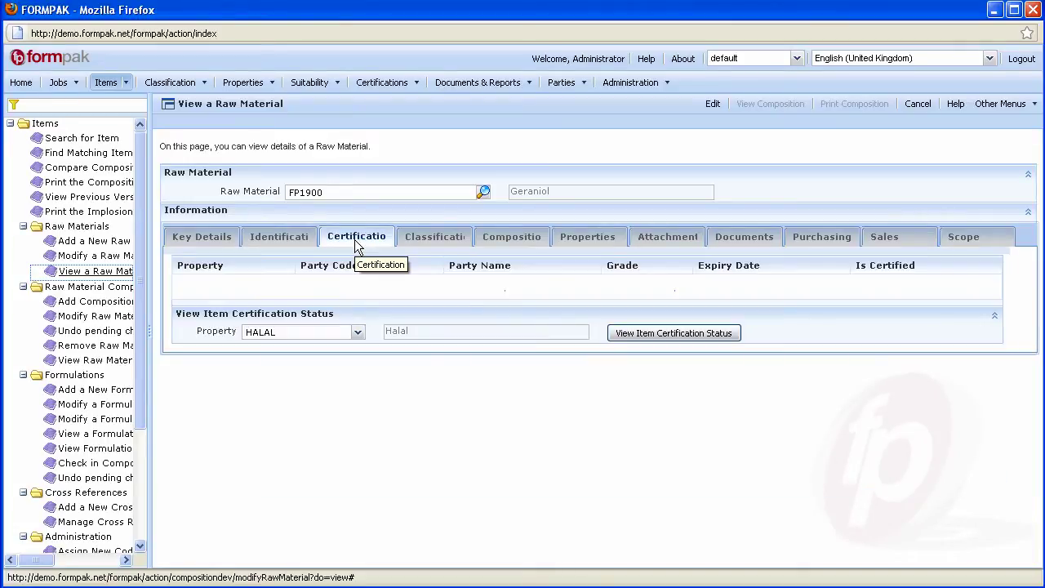
pyautogui.click(427, 239)
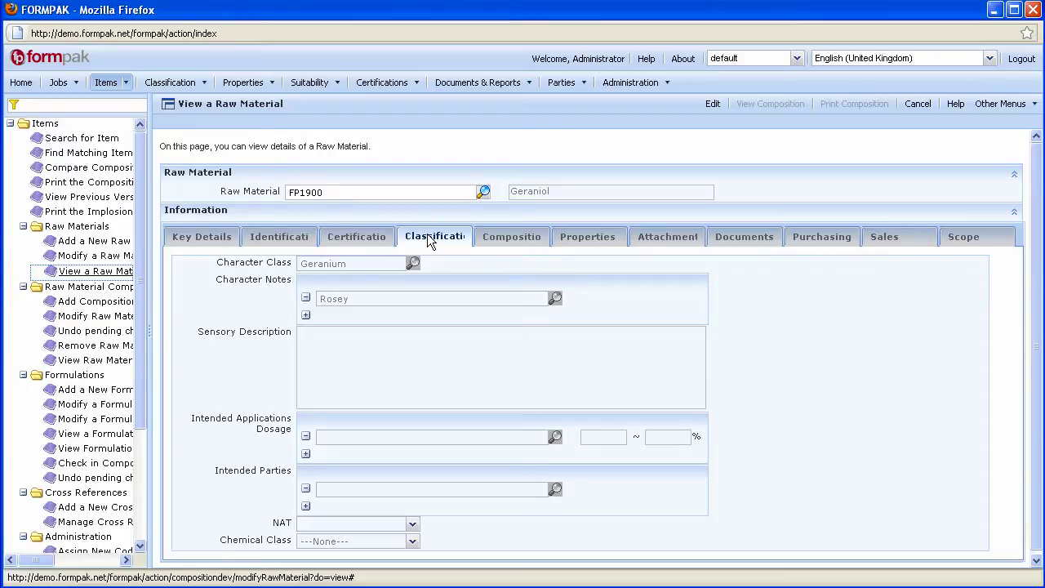
pyautogui.click(507, 239)
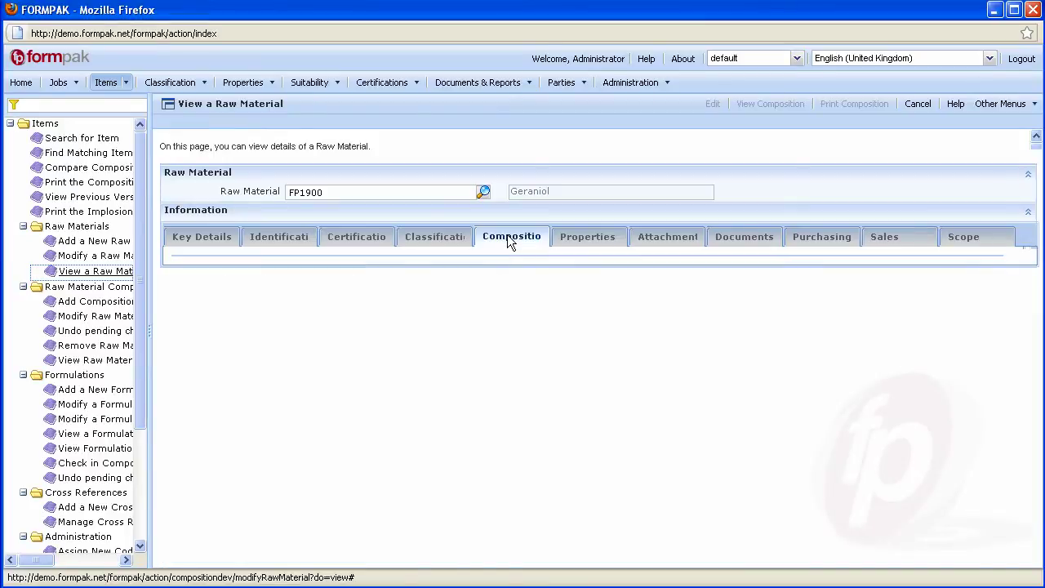
# Step: Display the Geraniol properties for the EC Hazard Labels property group and look through them
pyautogui.click(575, 244)
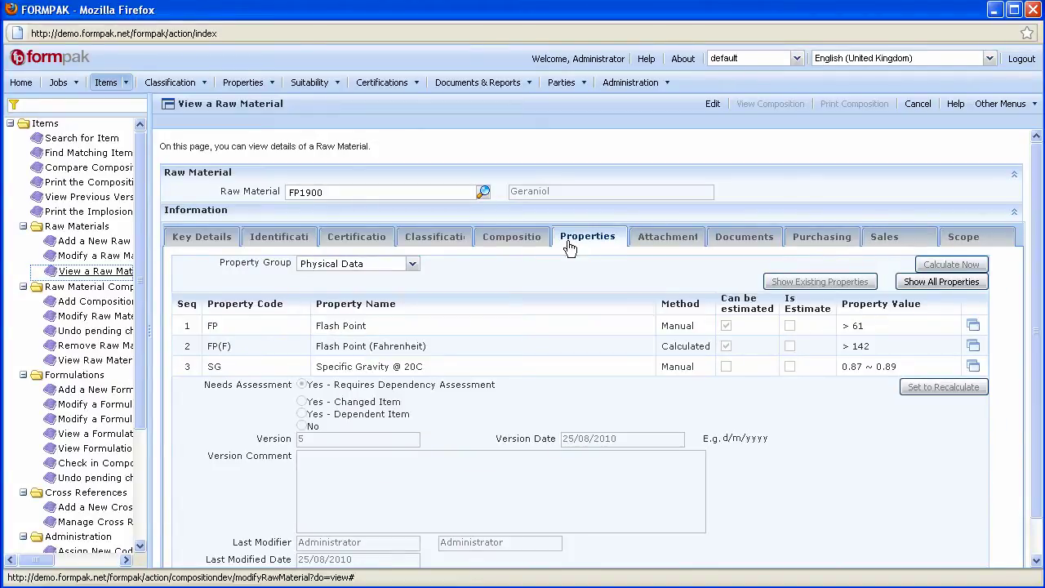
pyautogui.click(414, 270)
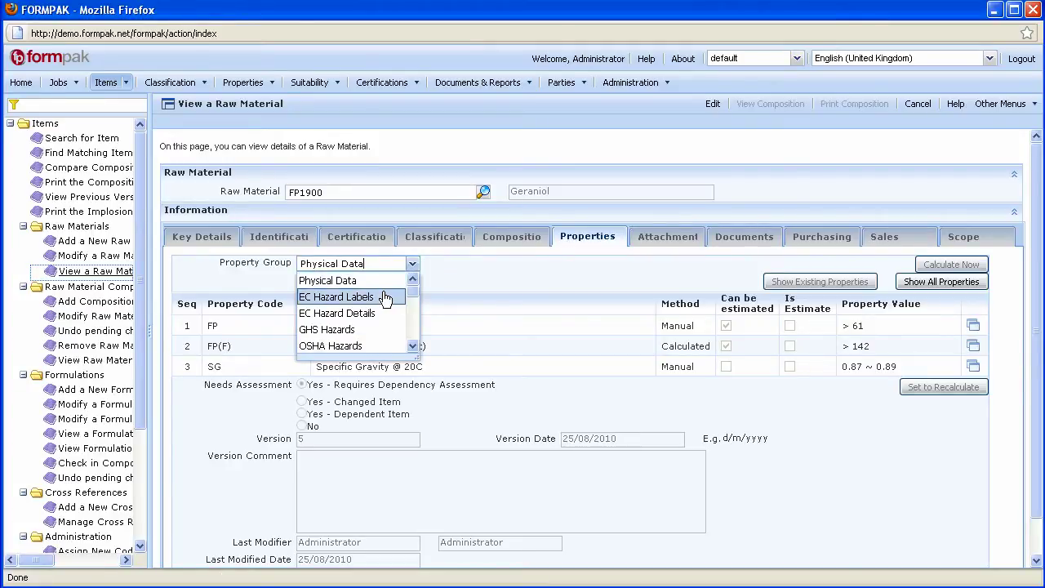
pyautogui.click(384, 297)
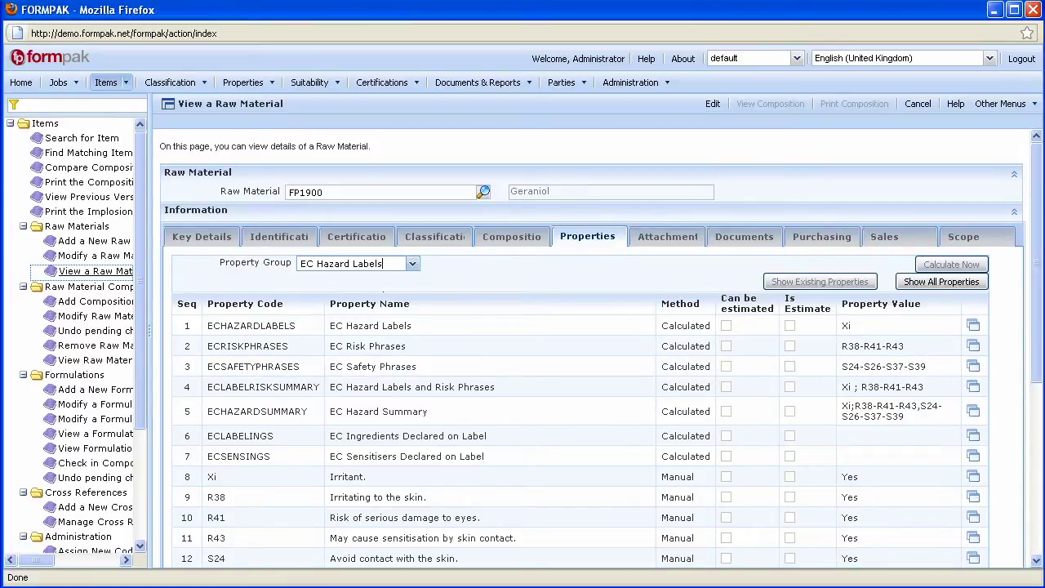
pyautogui.moveTo(1039, 321); pyautogui.dragTo(1040, 294)
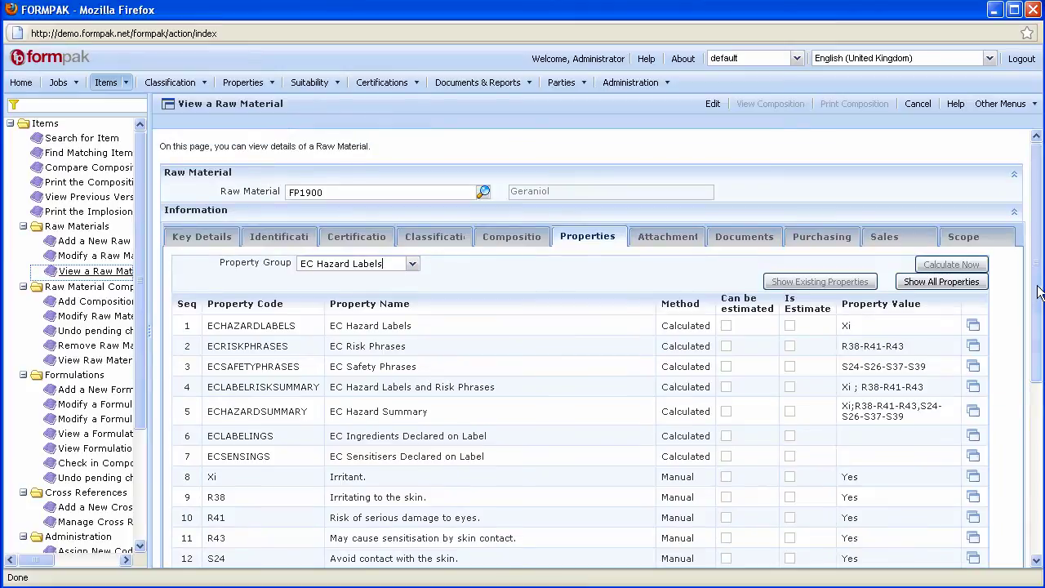
# Step: Switch the property group to GHS Hazards and look through the Geraniol hazard properties
pyautogui.click(415, 263)
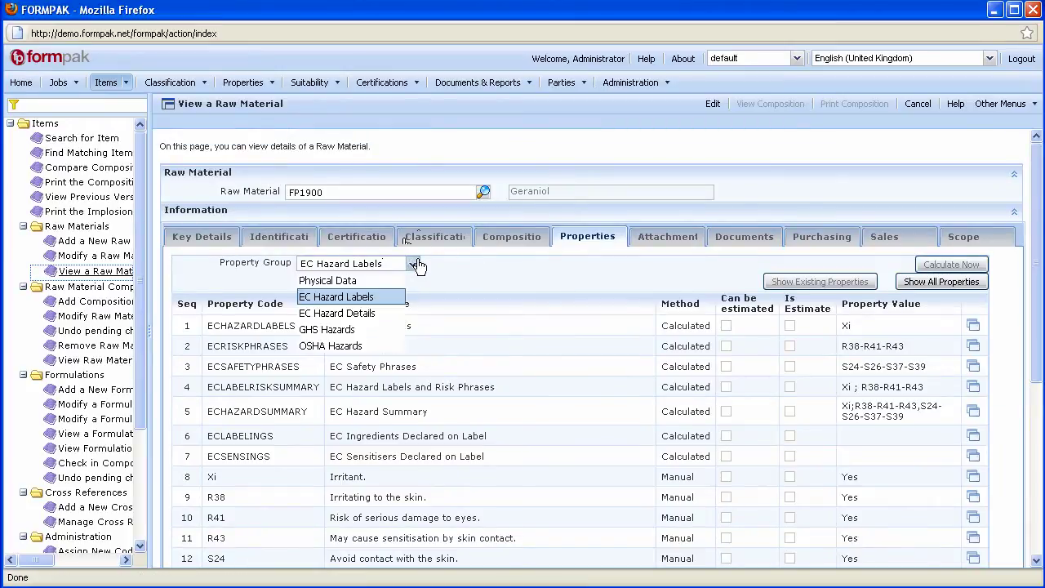
pyautogui.click(380, 330)
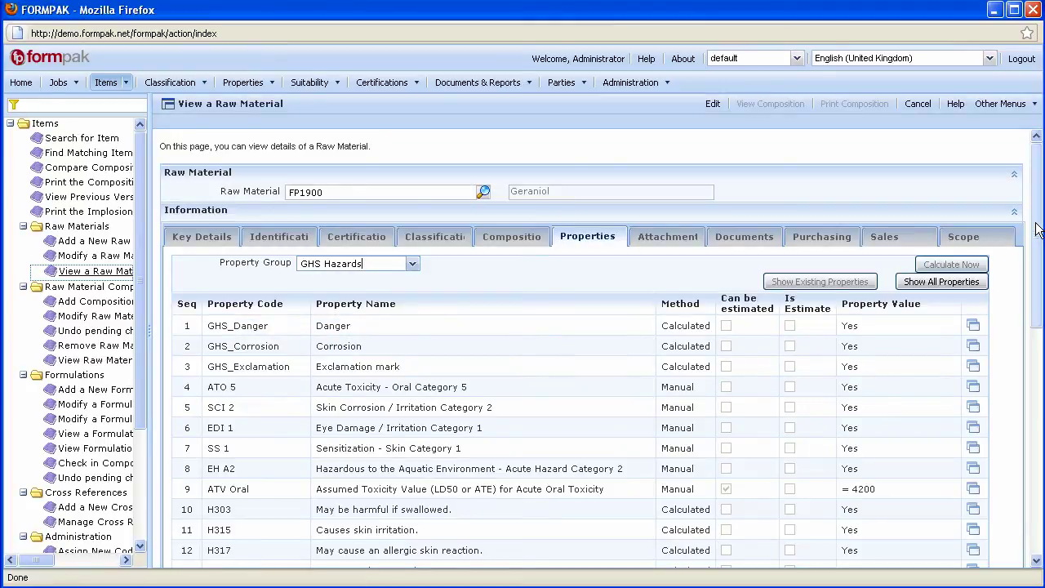
pyautogui.moveTo(1035, 229)
pyautogui.mouseDown()
pyautogui.moveTo(1035, 374)
pyautogui.moveTo(1036, 229)
pyautogui.mouseUp()
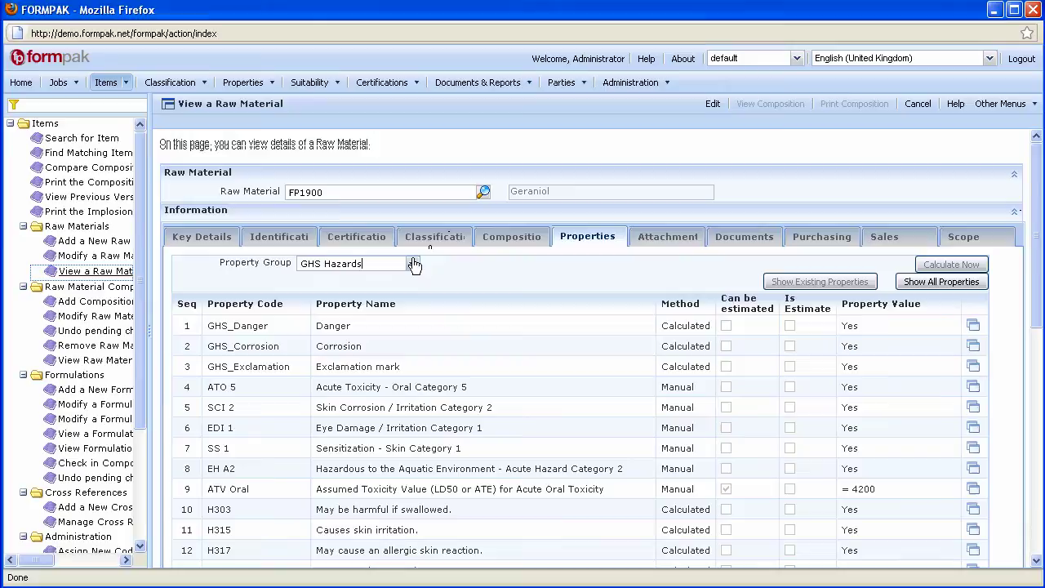
# Step: Display the Geraniol limits in the IFRA Categories property group
pyautogui.click(414, 265)
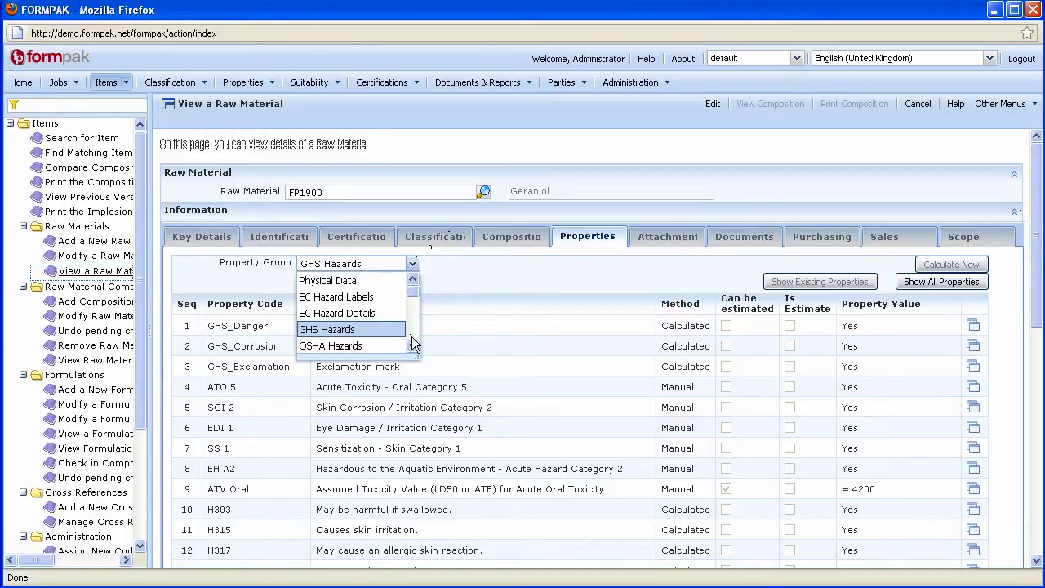
pyautogui.scroll(-5, 412, 336)
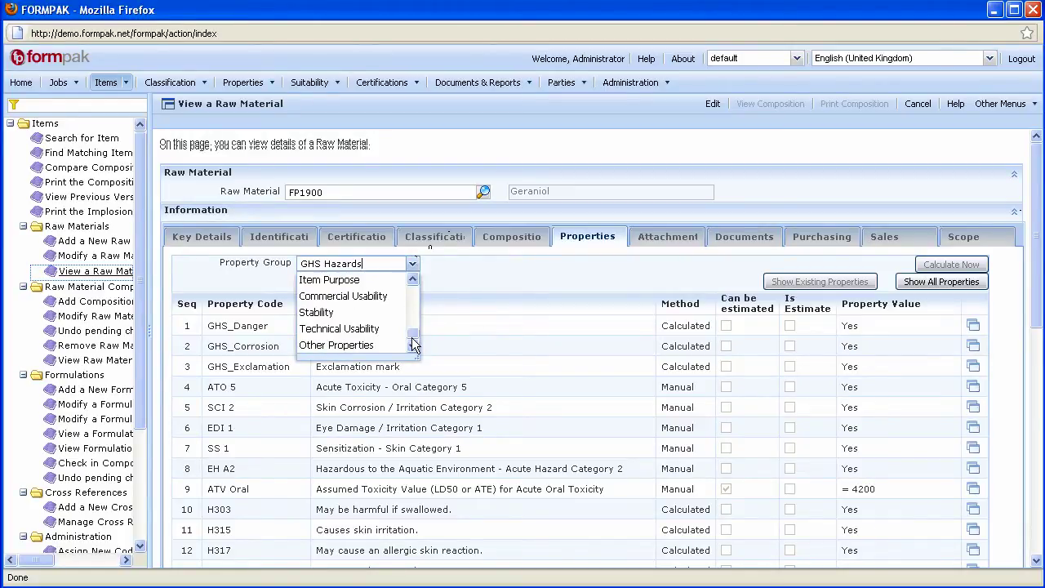
pyautogui.scroll(2, 411, 330)
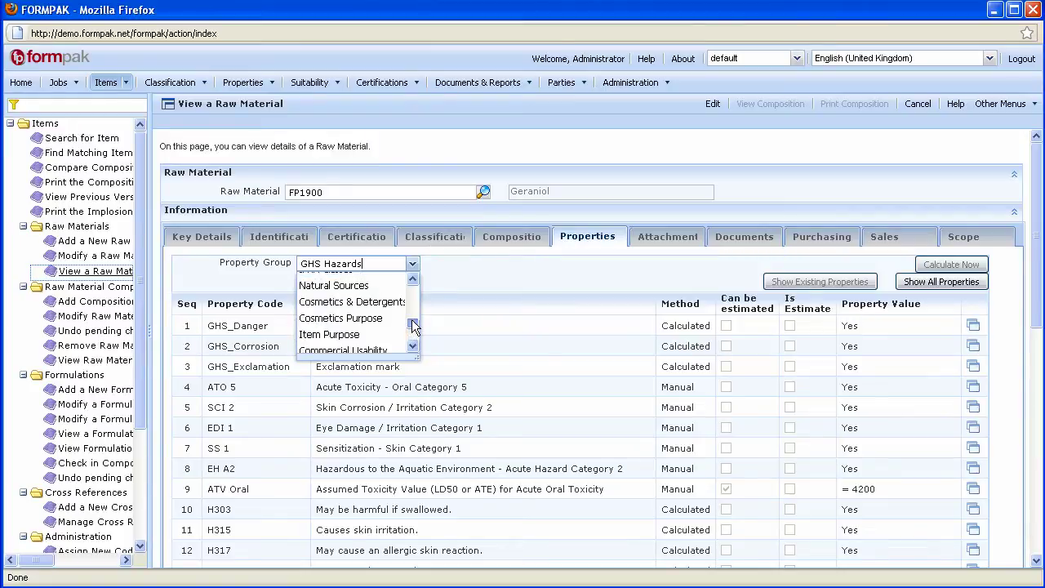
pyautogui.moveTo(414, 326); pyautogui.dragTo(412, 311)
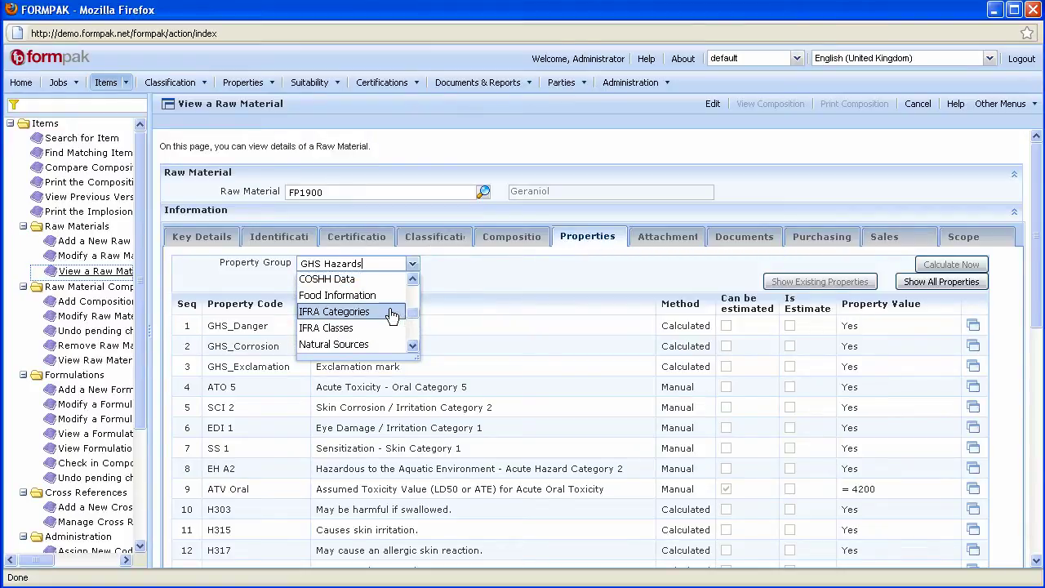
pyautogui.click(391, 314)
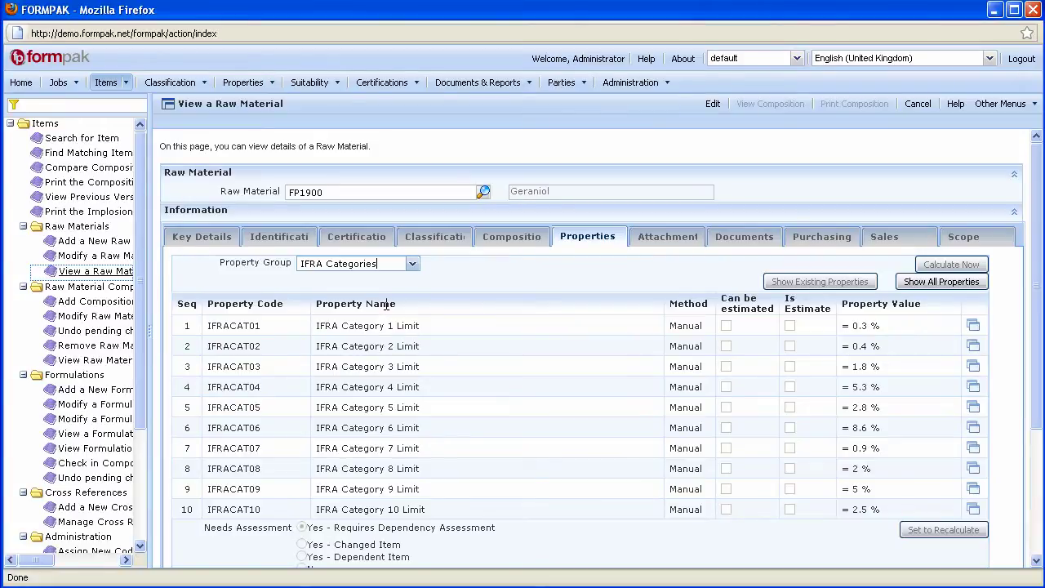
# Step: Display the Geraniol properties in the Cosmetics & Detergents property group
pyautogui.click(413, 264)
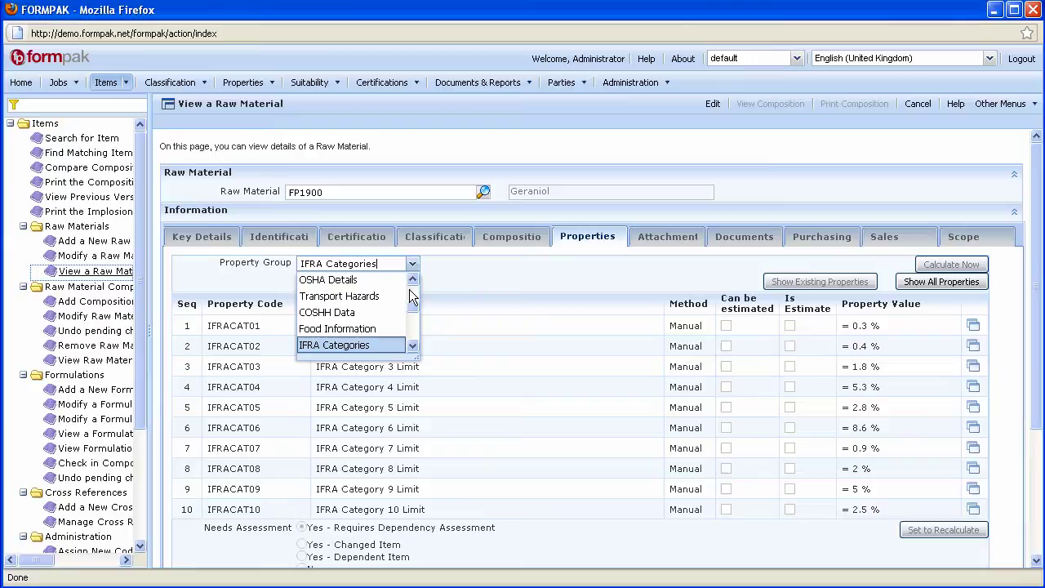
pyautogui.moveTo(413, 301); pyautogui.dragTo(413, 305)
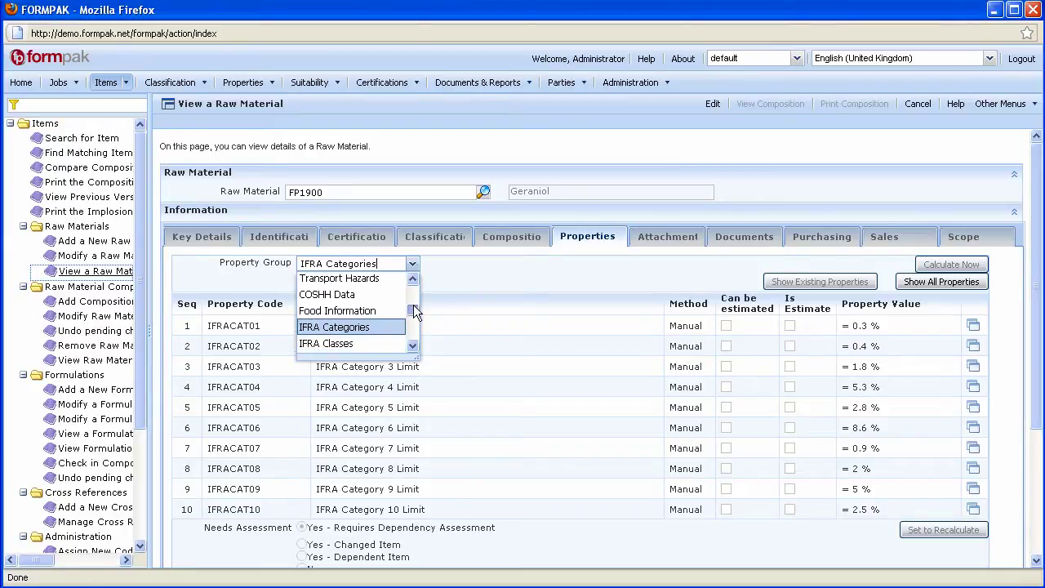
pyautogui.scroll(-2, 413, 311)
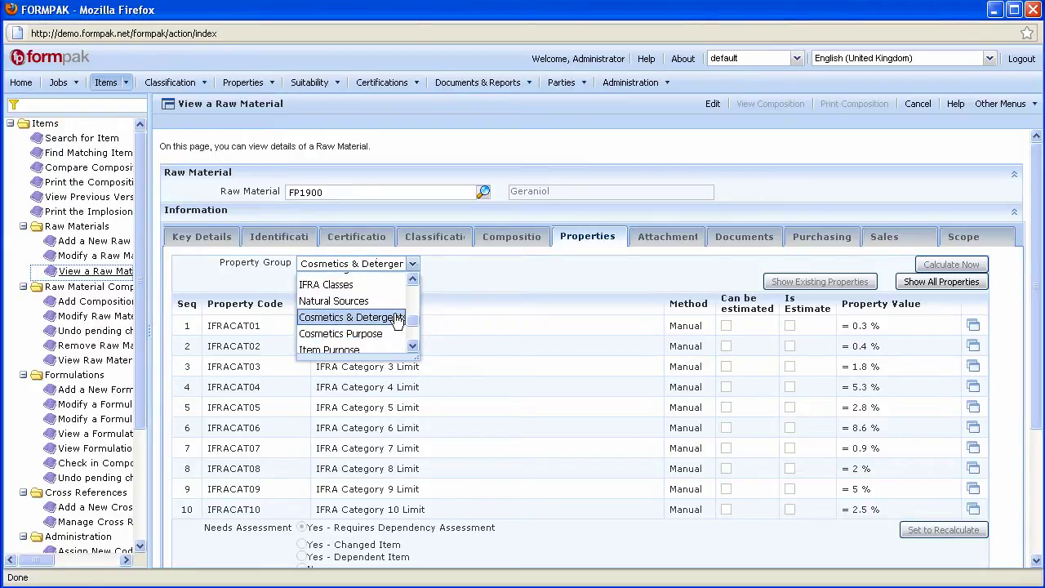
pyautogui.click(398, 318)
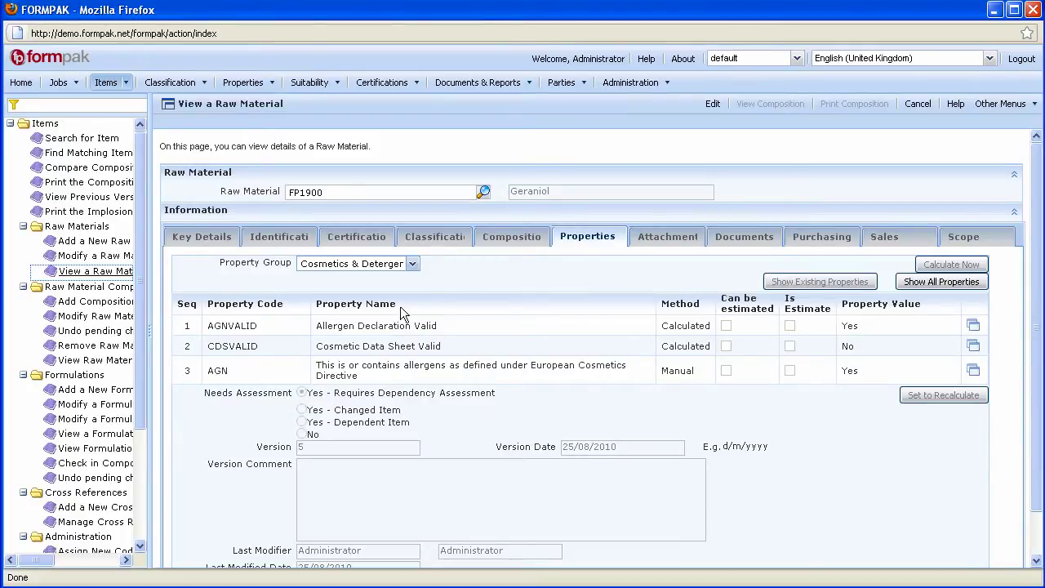
# Step: Open the IFRA Restriction 42nd Amm attachment of Geraniol and read through the standard's restrictions and category limits
pyautogui.click(666, 237)
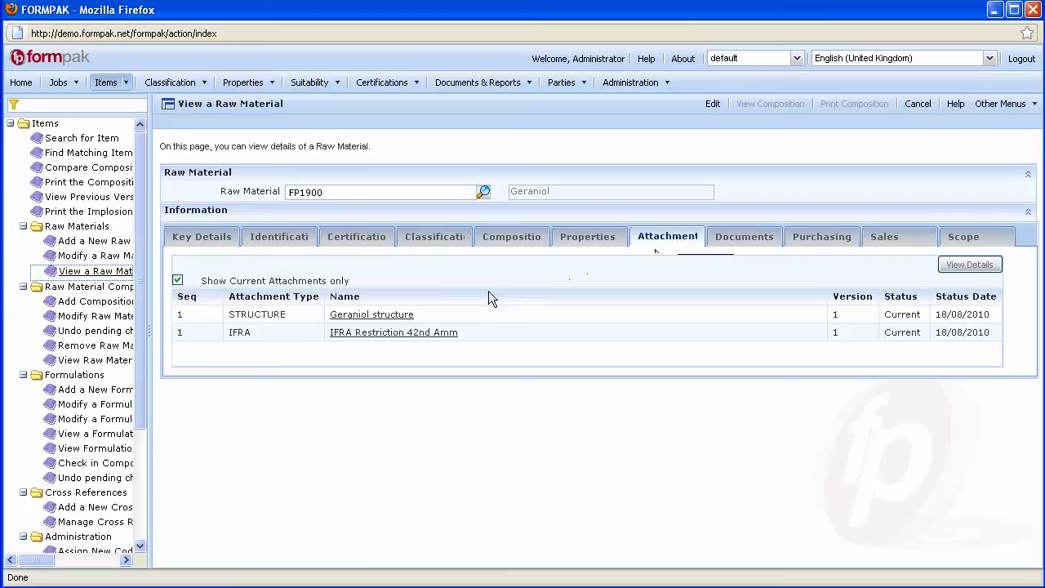
pyautogui.click(394, 333)
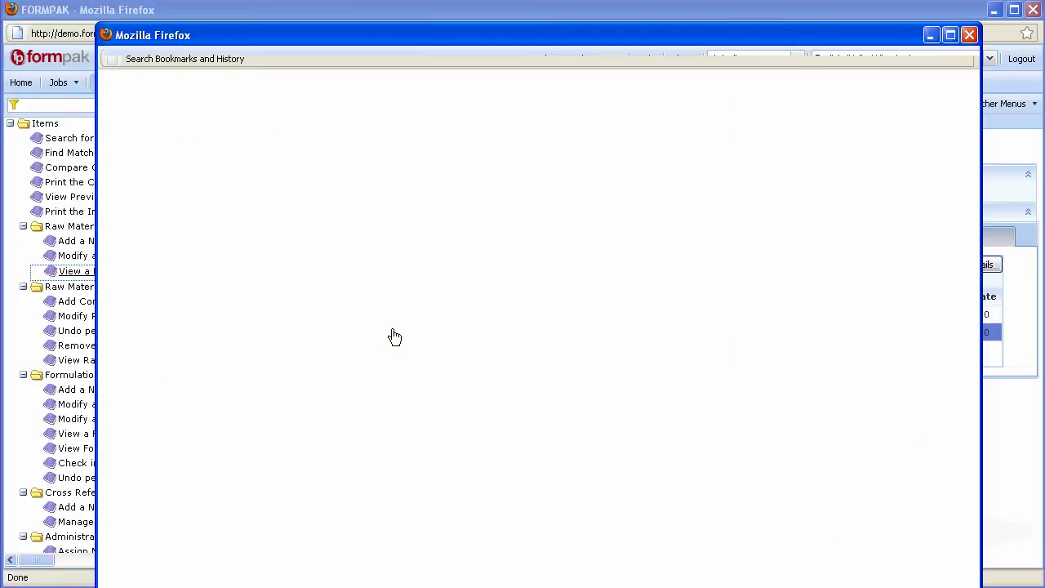
pyautogui.click(618, 323)
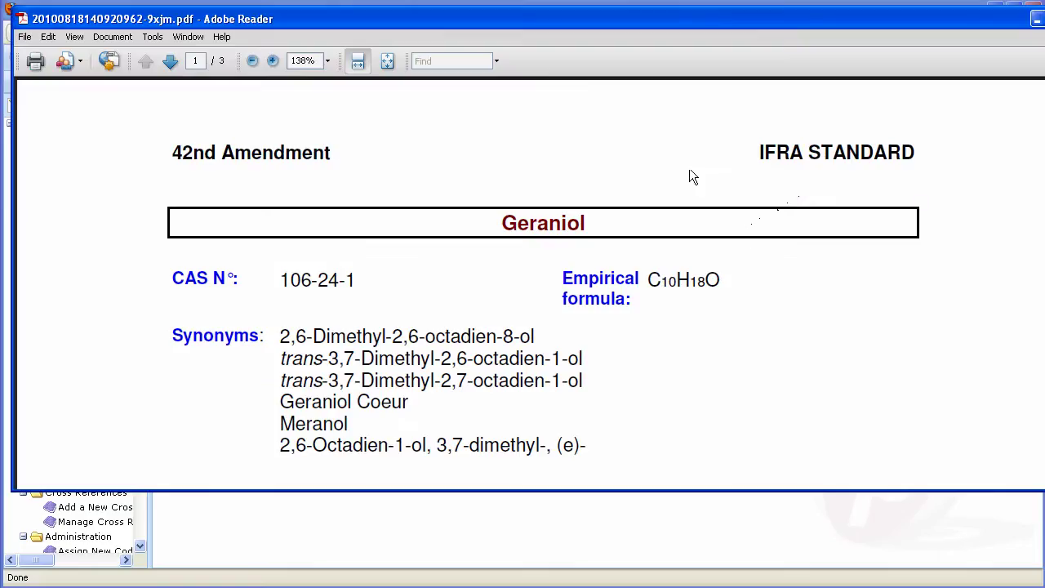
pyautogui.scroll(-3, 771, 281)
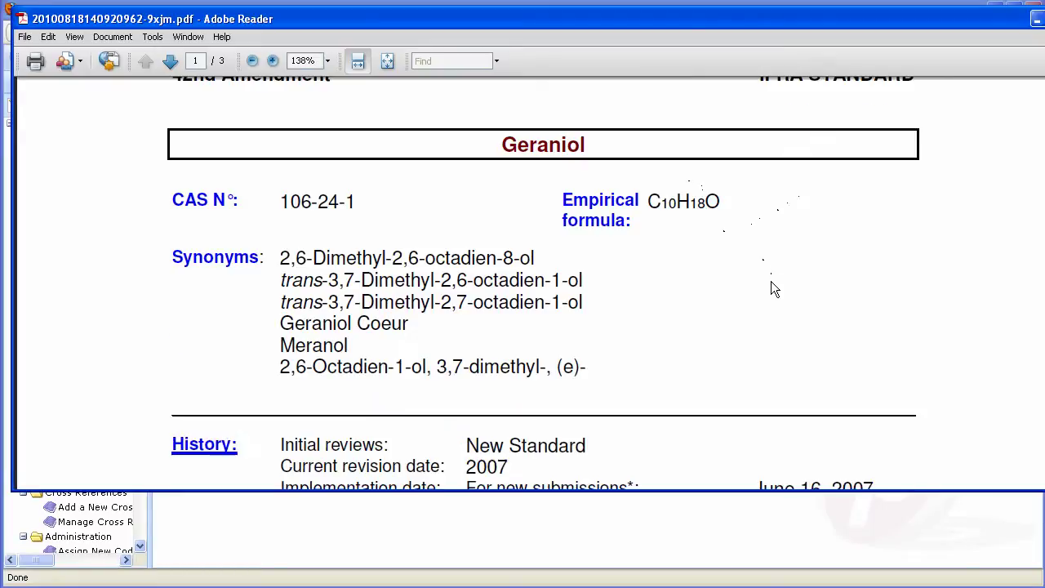
pyautogui.scroll(-3, 770, 282)
pyautogui.scroll(-8, 771, 281)
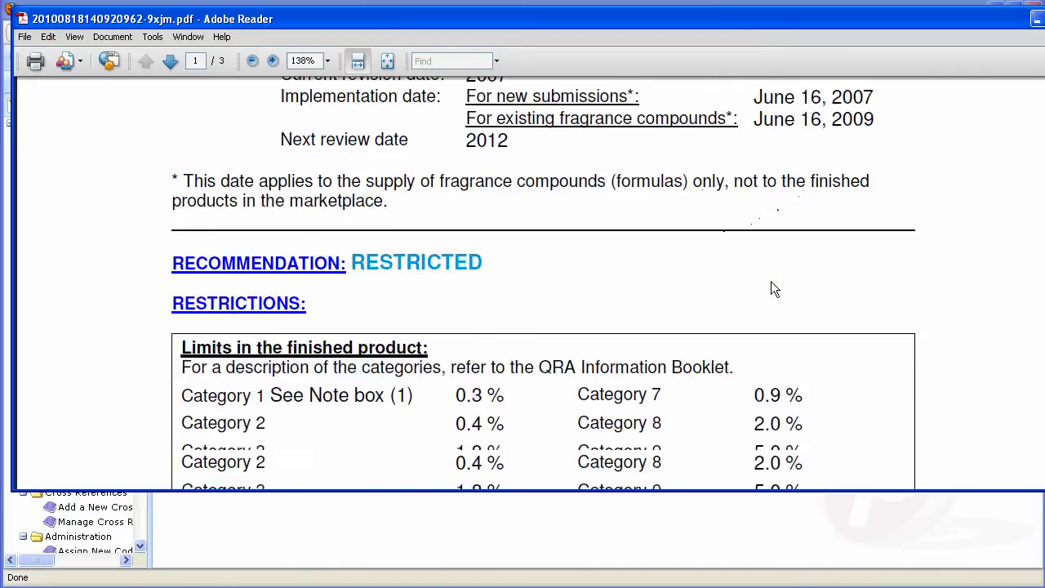
pyautogui.scroll(-7, 770, 281)
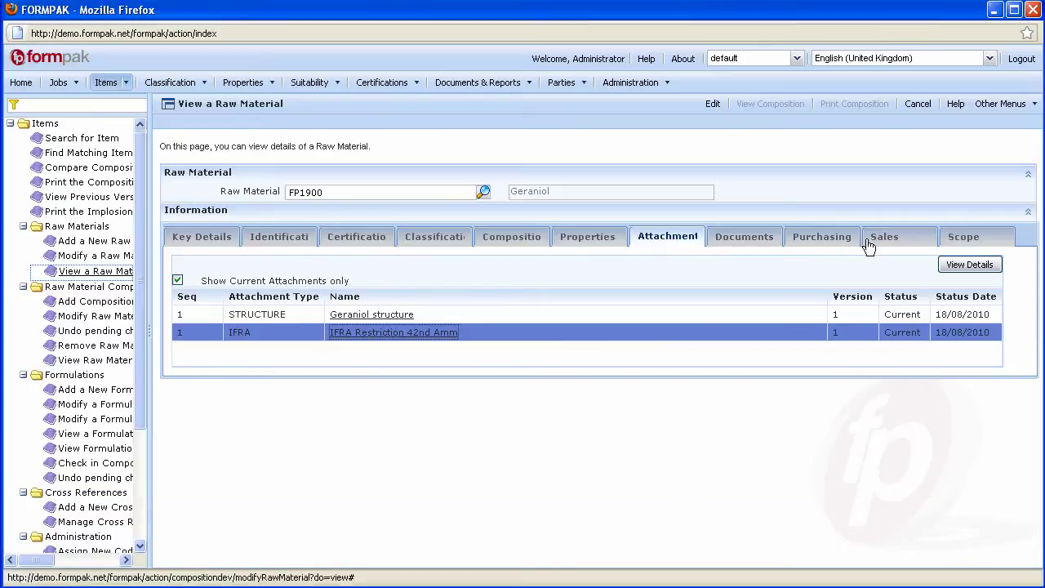
# Step: Open the Geraniol structure attachment to view it
pyautogui.click(400, 315)
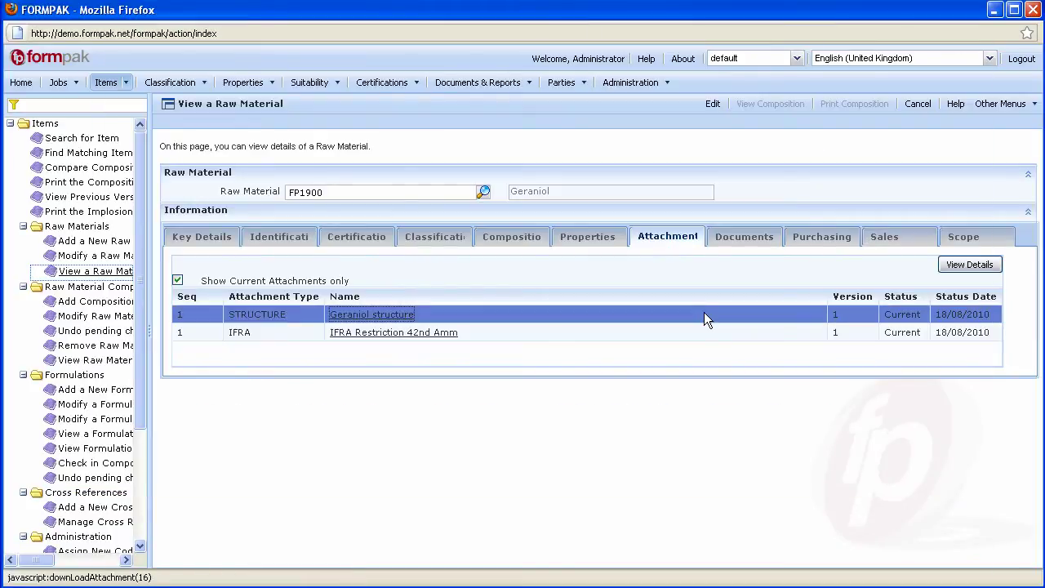
pyautogui.click(622, 321)
# Step: Review the document types and the purchasing information for Geraniol
pyautogui.click(759, 238)
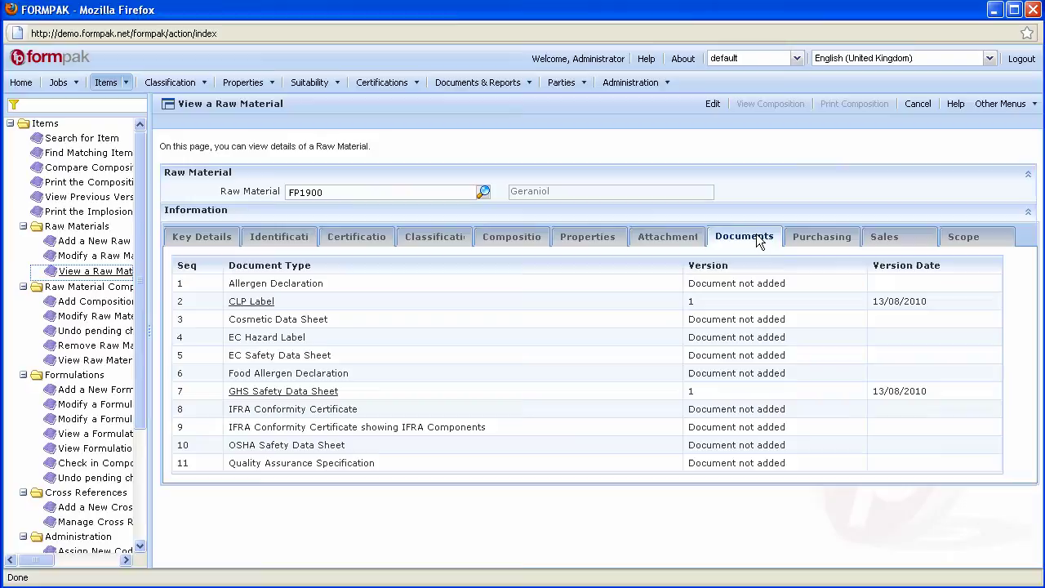
pyautogui.click(828, 242)
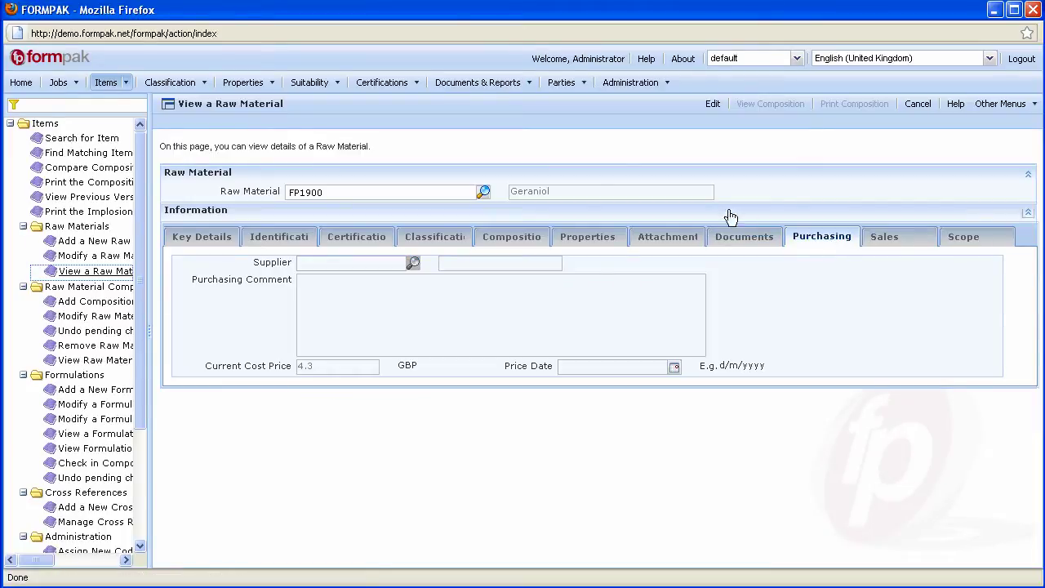
# Step: Search the raw materials for lavender and load FP2064, Lavender oil, (L. angustifolia), in place of Geraniol
pyautogui.doubleClick(333, 189)
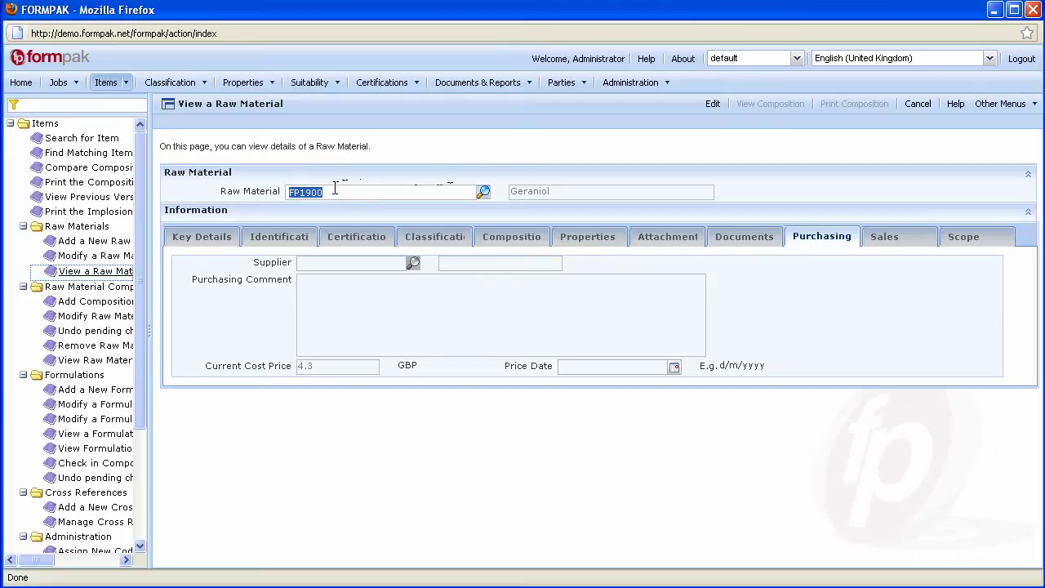
pyautogui.write('lavender')
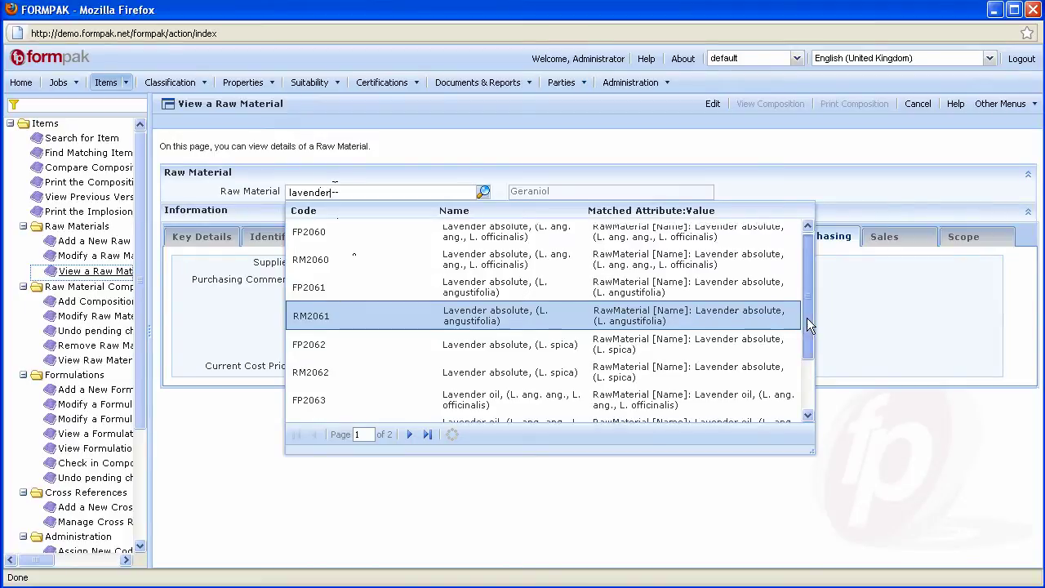
pyautogui.moveTo(807, 318); pyautogui.dragTo(807, 375)
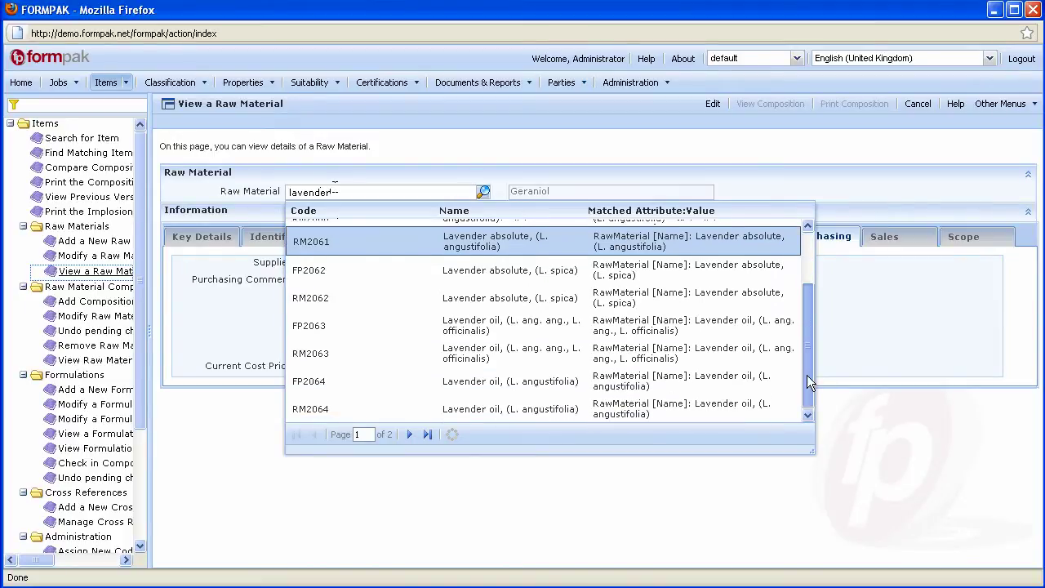
pyautogui.click(602, 385)
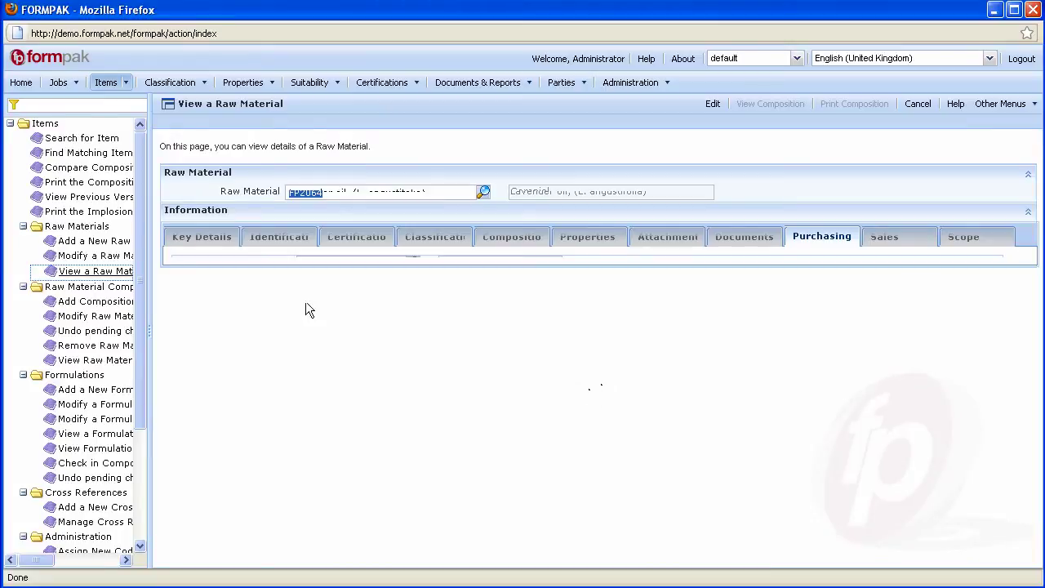
# Step: Review the lavender oil's key details and identification, and view the full record of its ORGANIC certification
pyautogui.click(202, 242)
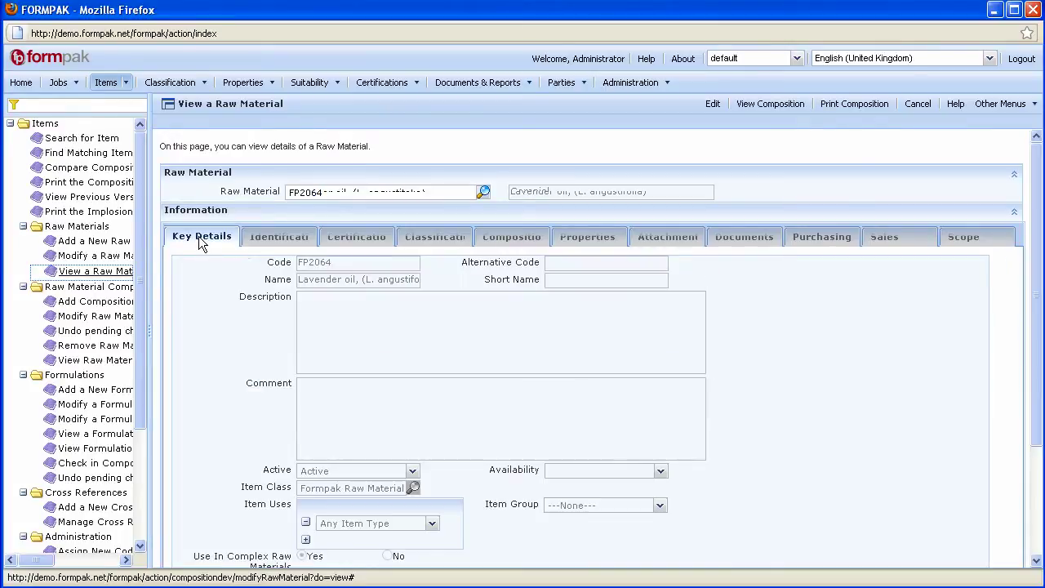
pyautogui.click(260, 237)
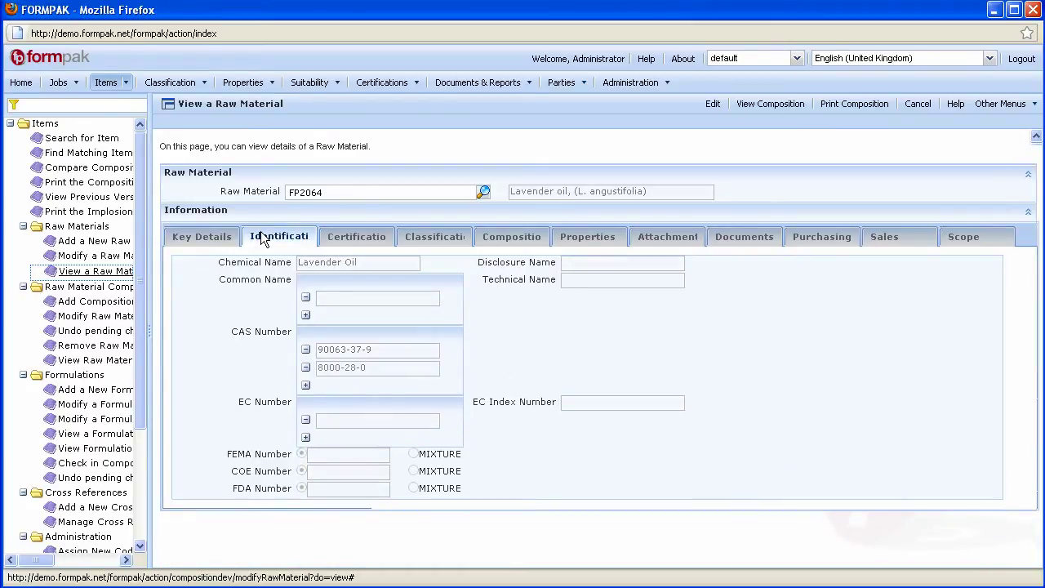
pyautogui.click(357, 247)
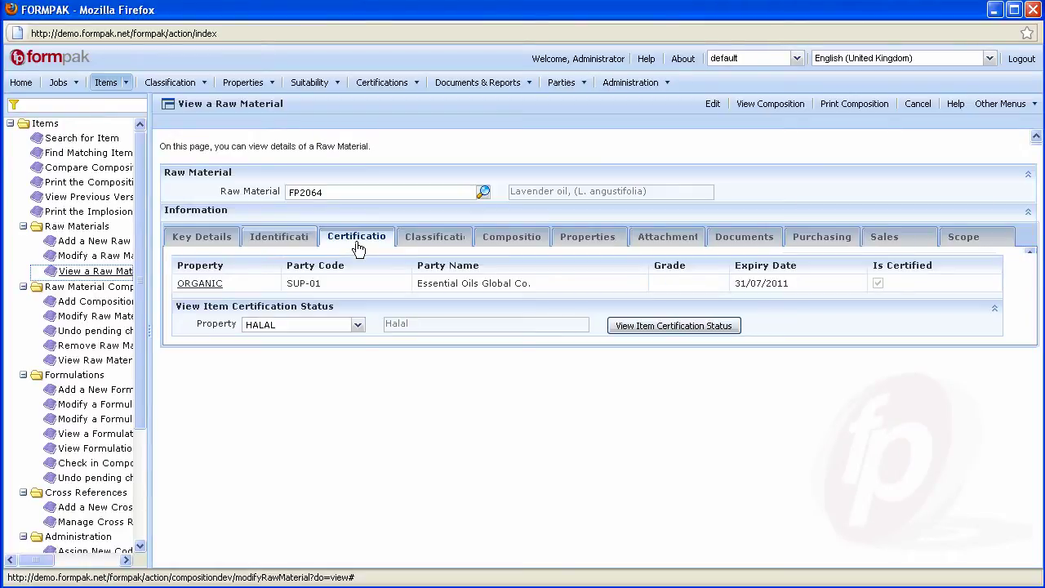
pyautogui.click(200, 284)
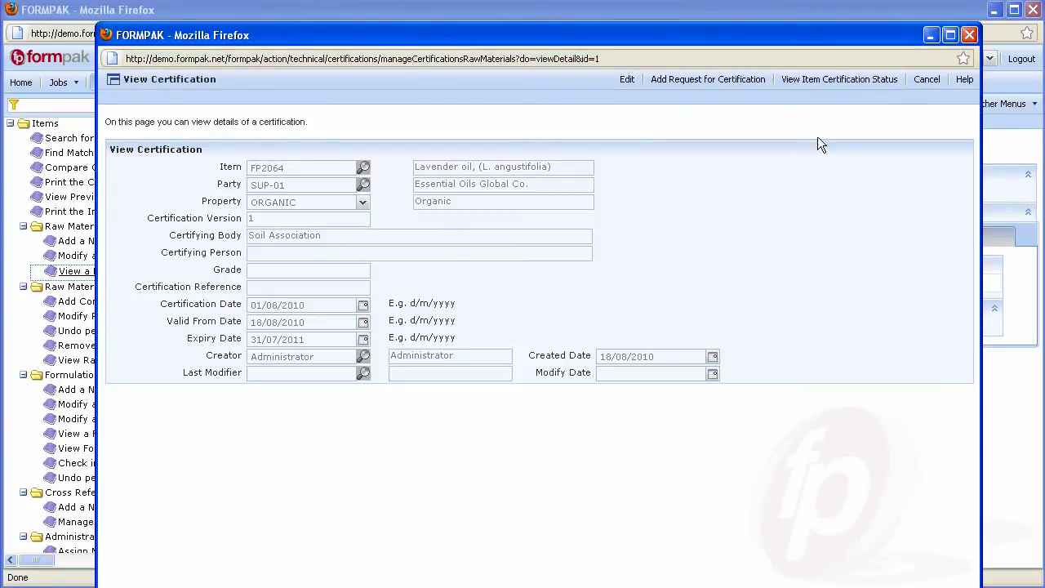
pyautogui.click(968, 35)
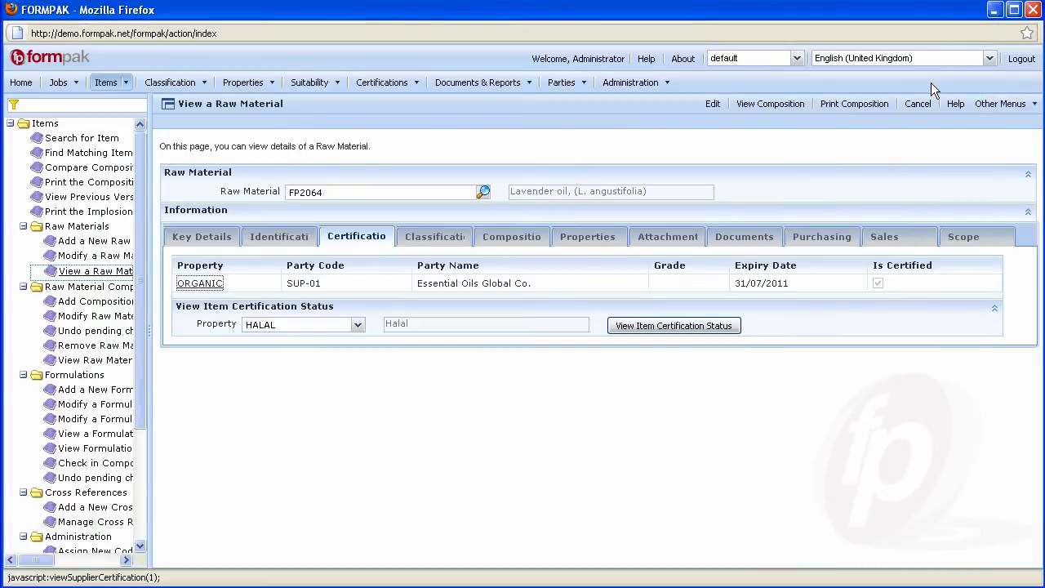
# Step: Review the lavender oil's classification and examine its composition, including the component breakdown
pyautogui.click(424, 245)
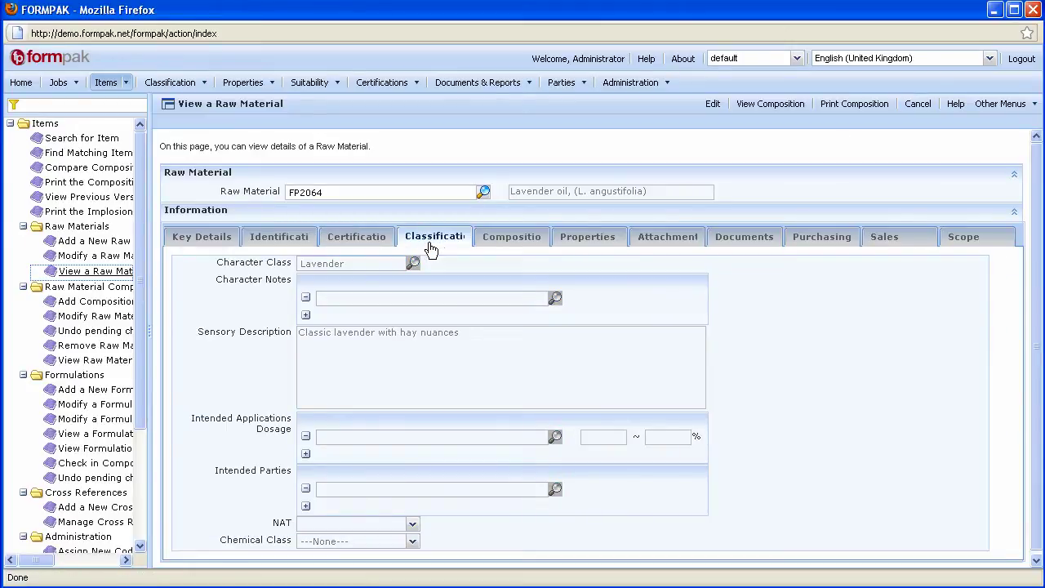
pyautogui.click(511, 241)
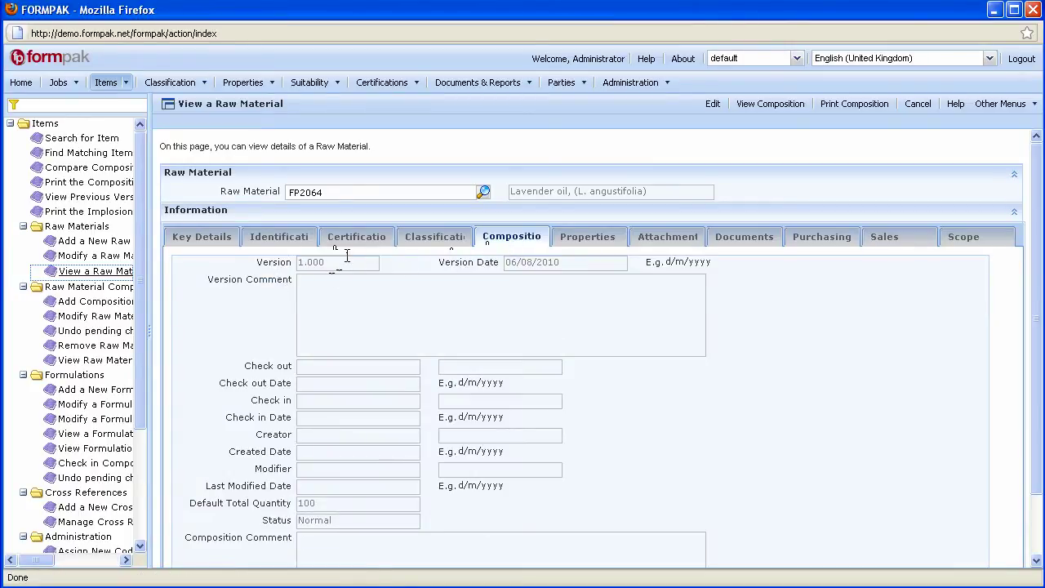
pyautogui.click(772, 106)
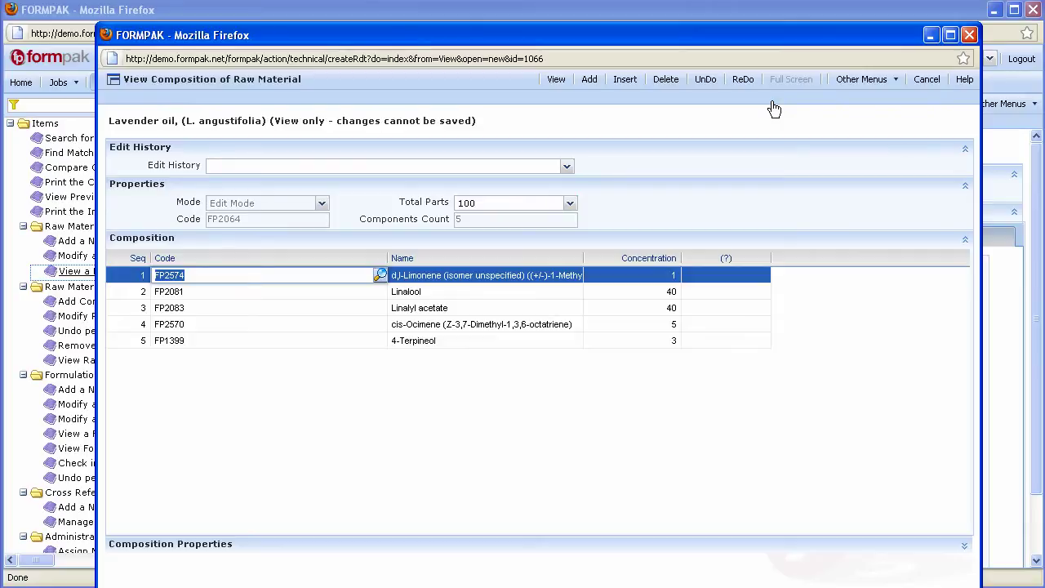
pyautogui.click(971, 34)
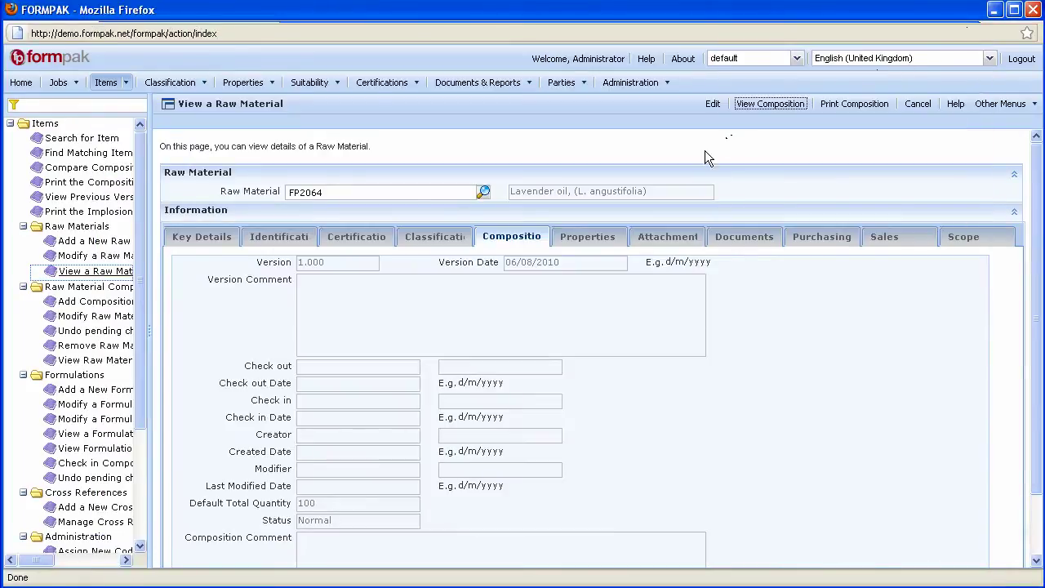
# Step: Display the lavender oil properties in the GHS Hazards property group and look through the hazard and precautionary entries
pyautogui.click(590, 245)
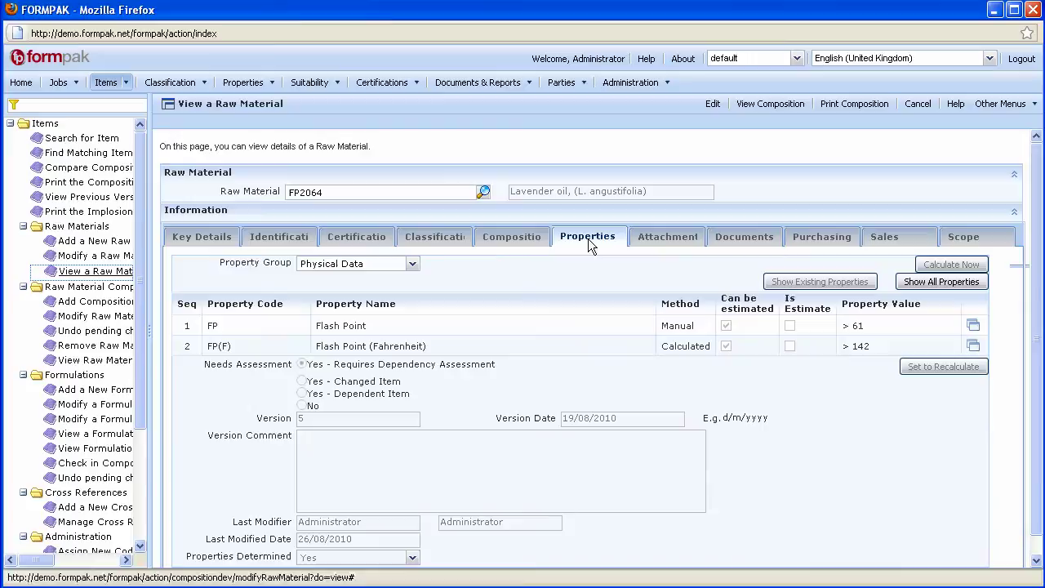
pyautogui.click(412, 263)
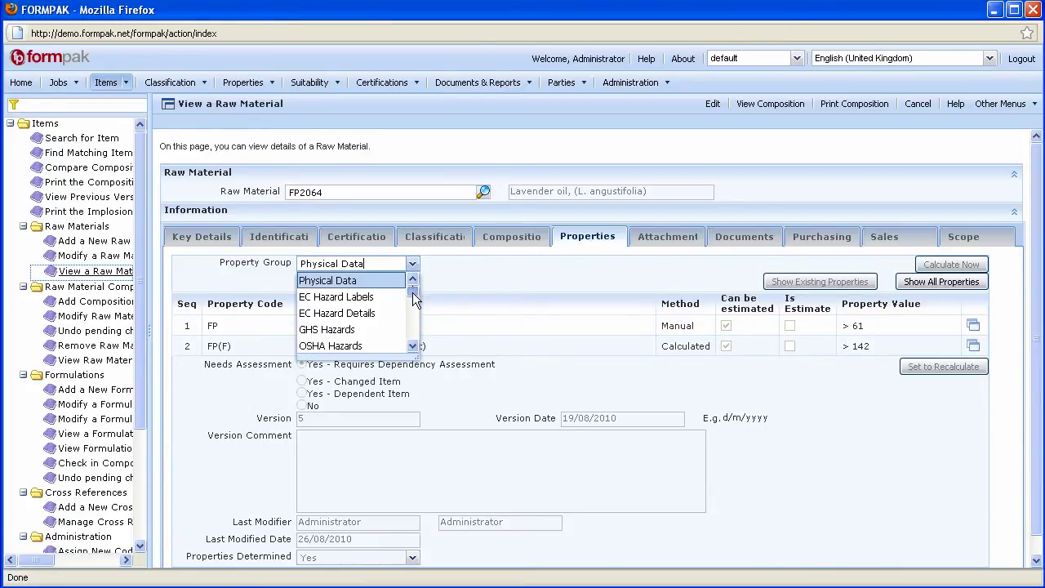
pyautogui.moveTo(414, 300); pyautogui.dragTo(414, 307)
pyautogui.click(381, 286)
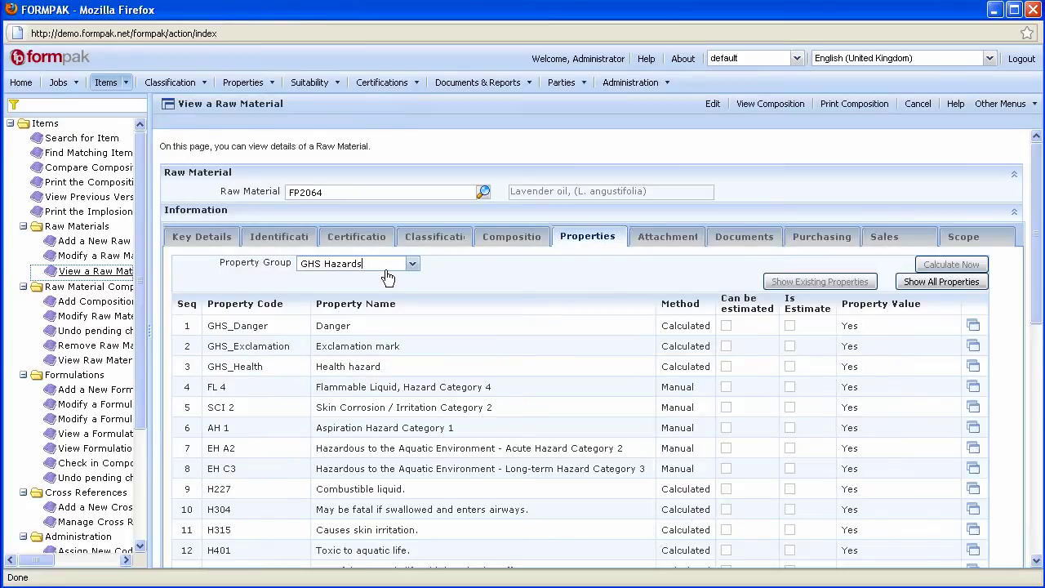
pyautogui.moveTo(1038, 219); pyautogui.dragTo(858, 270)
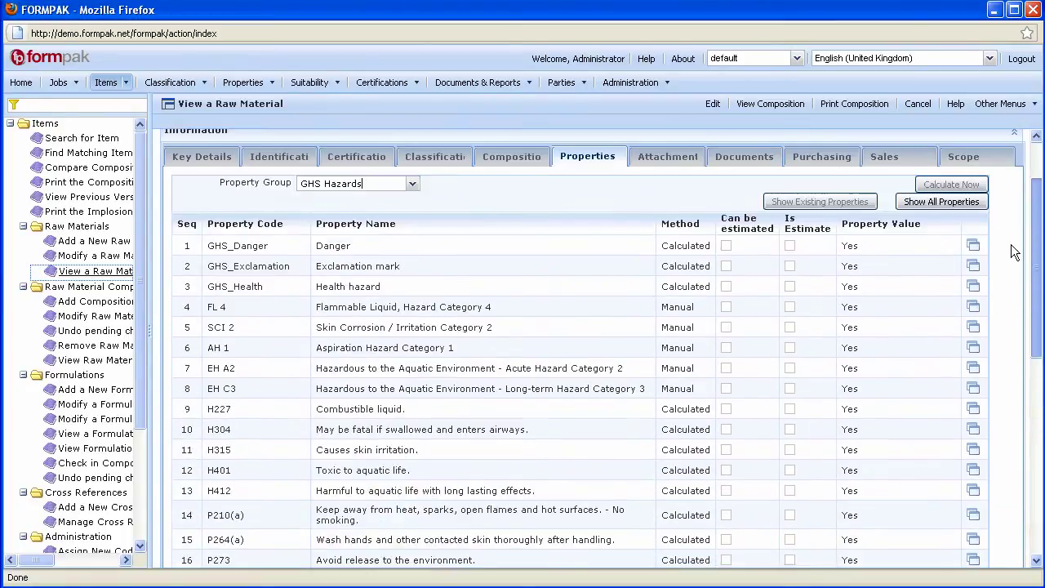
# Step: Show the lavender oil's attachments and open the Aromatherapy uses attachment
pyautogui.scroll(3, 734, 245)
pyautogui.click(686, 228)
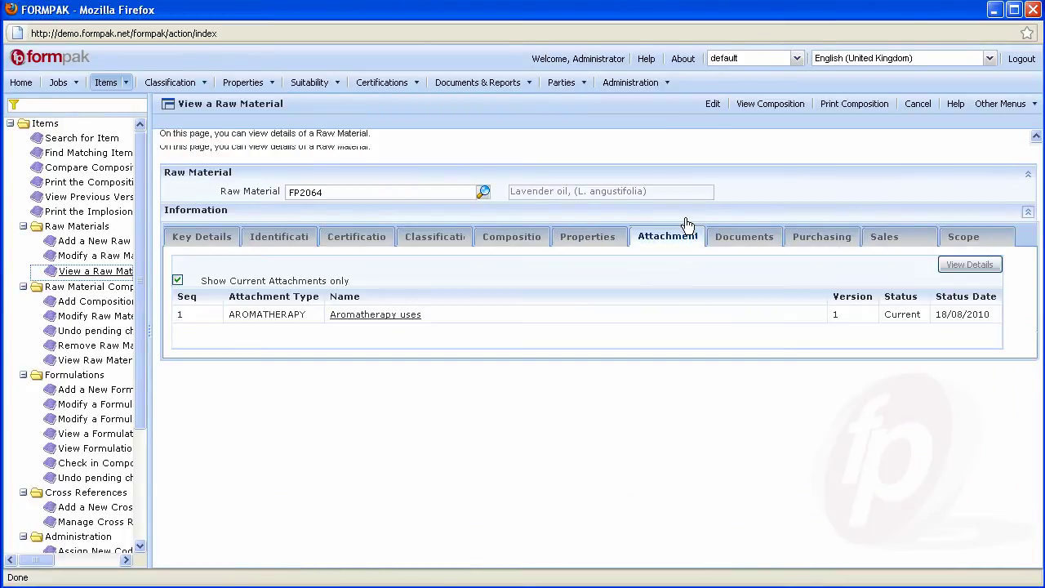
pyautogui.click(404, 315)
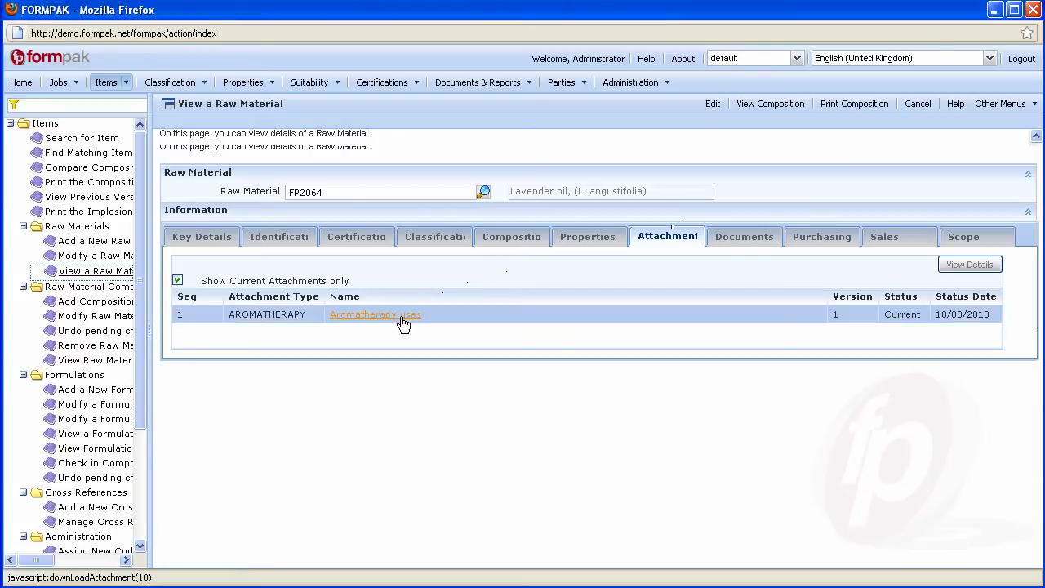
# Step: Open version 1 of the lavender oil's GHS Safety Data Sheet as a printable document
pyautogui.click(726, 239)
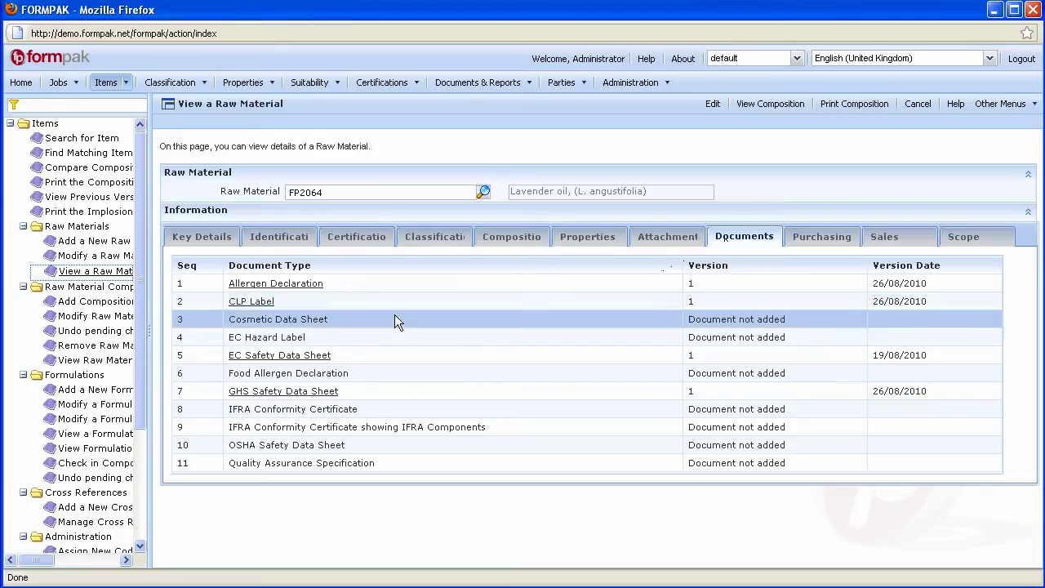
pyautogui.click(317, 394)
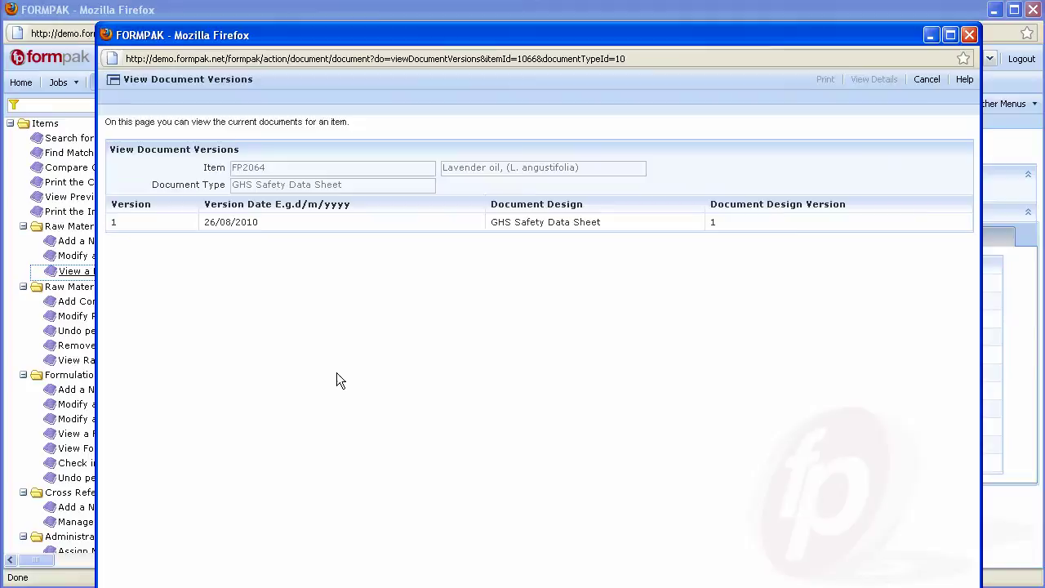
pyautogui.click(361, 222)
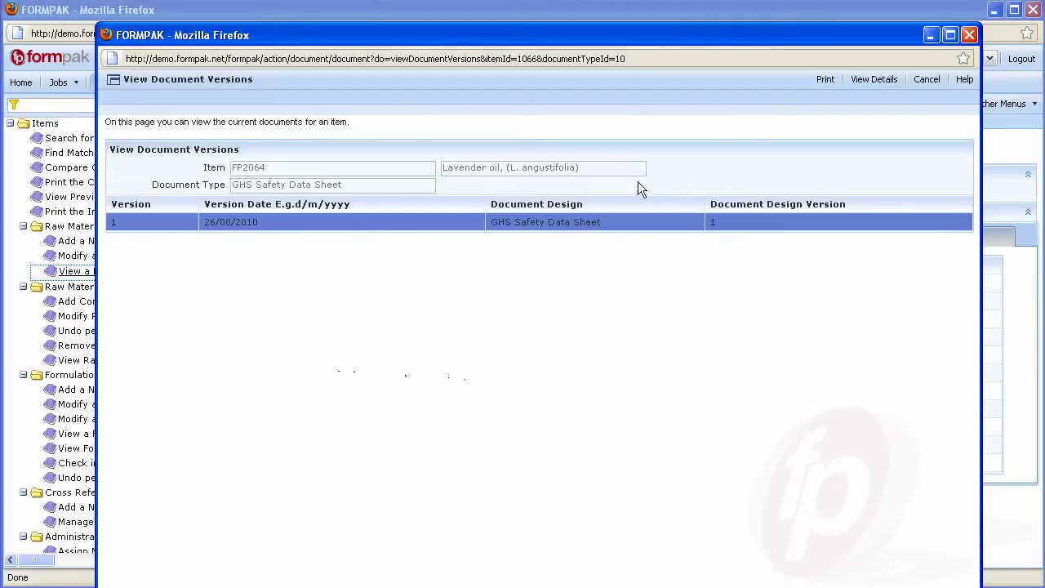
pyautogui.click(825, 80)
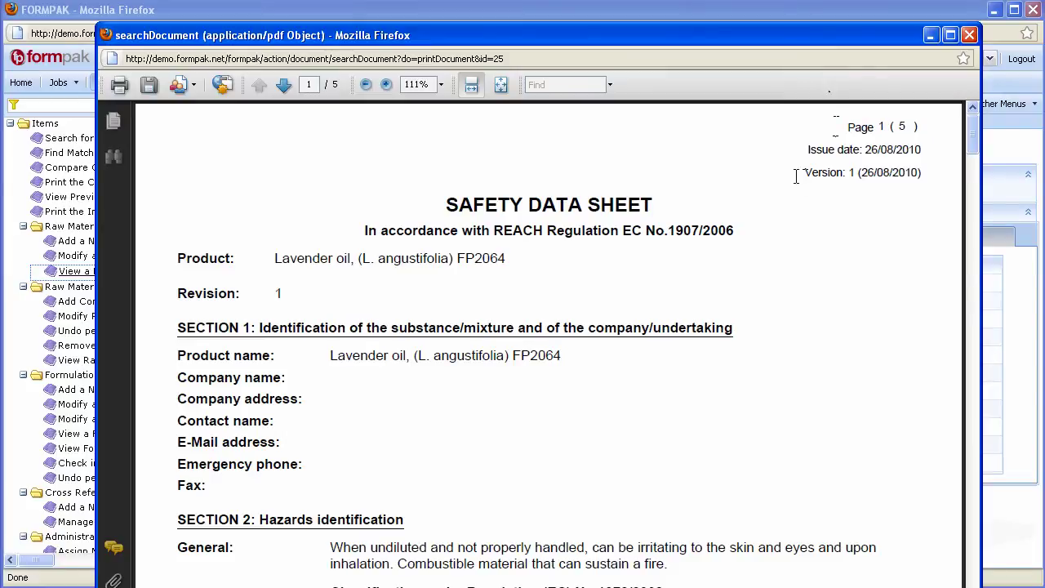
# Step: Read through the GHS Safety Data Sheet from hazards identification to accidental release measures, and close it
pyautogui.scroll(-6, 797, 174)
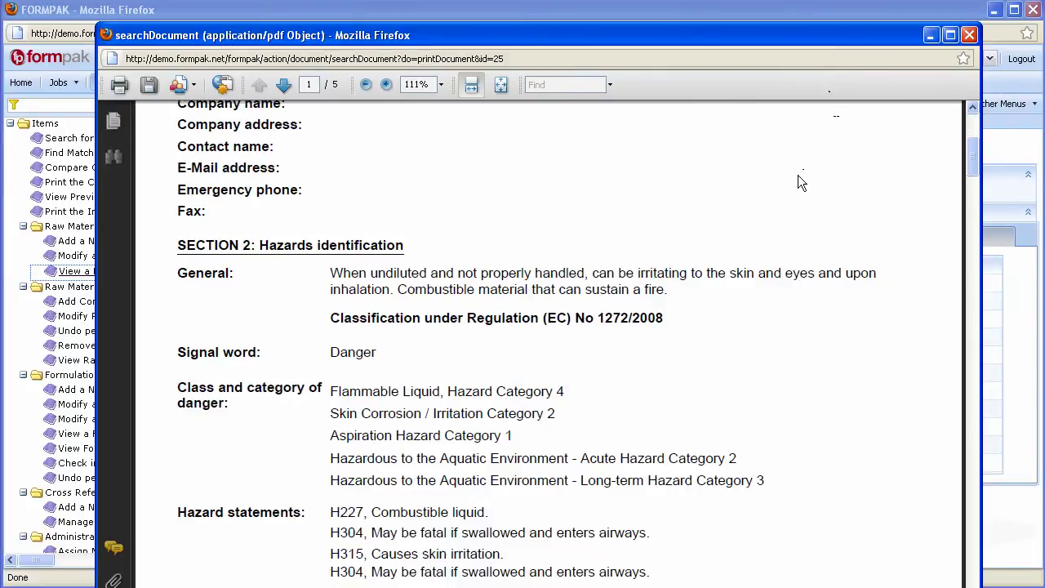
pyautogui.scroll(-3, 798, 175)
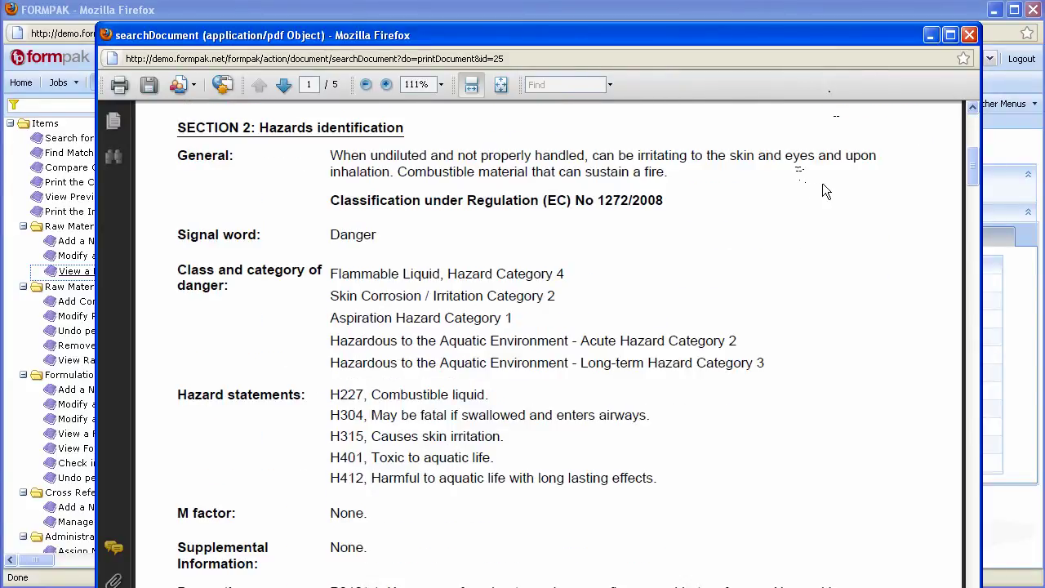
pyautogui.scroll(-6, 822, 185)
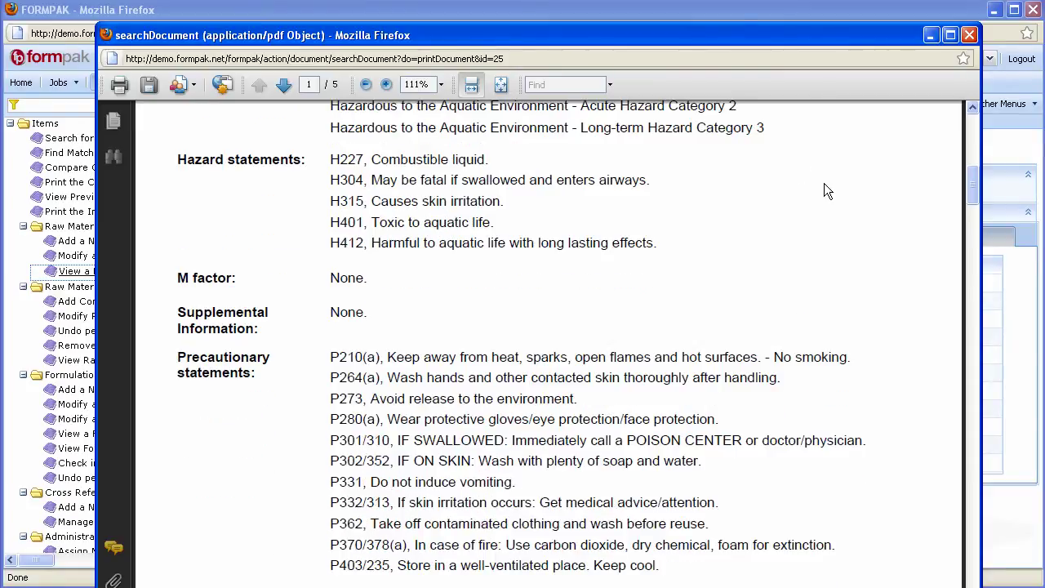
pyautogui.scroll(-4, 824, 184)
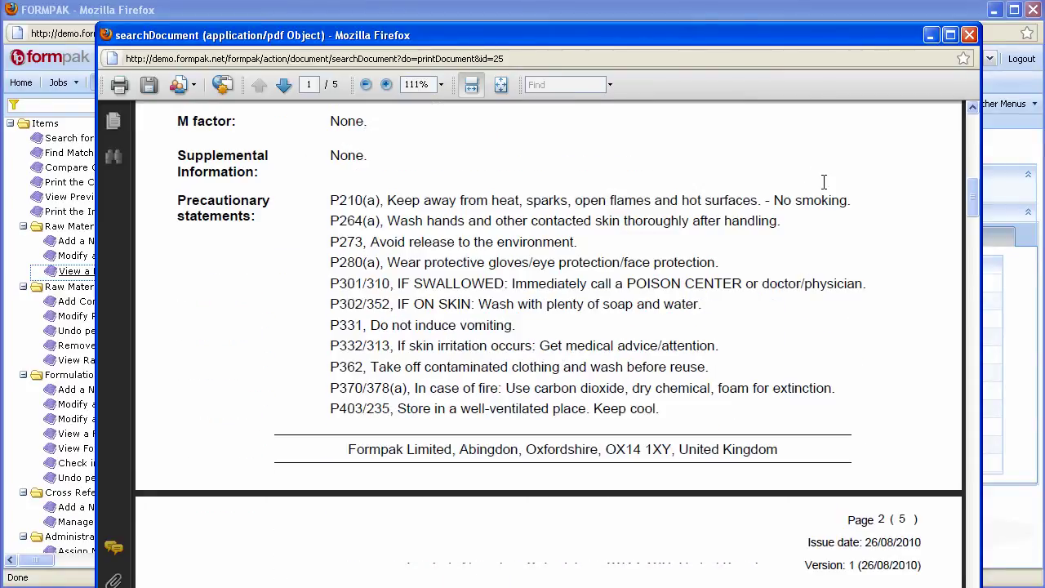
pyautogui.scroll(-3, 824, 182)
pyautogui.scroll(-6, 824, 183)
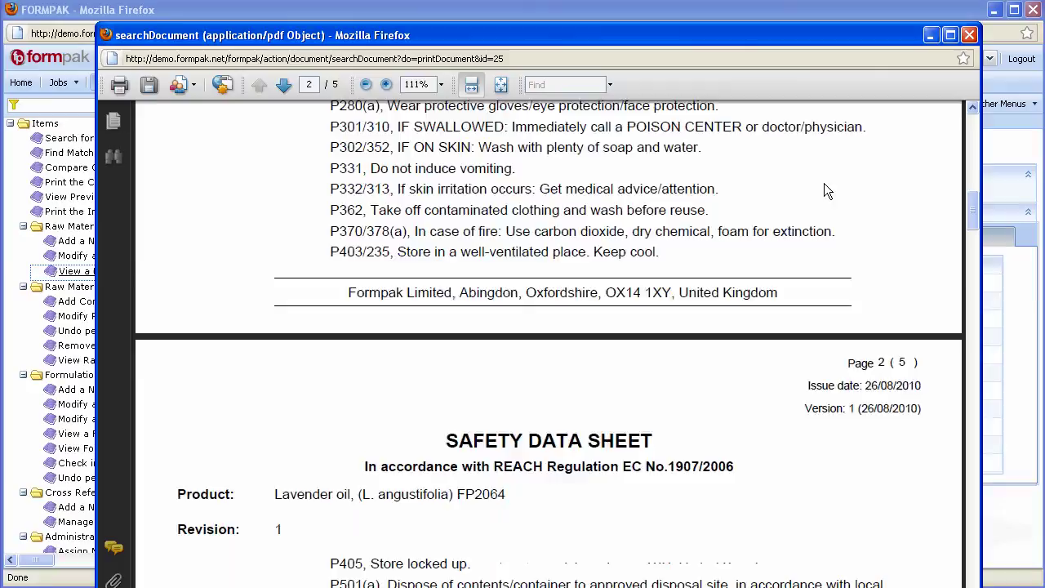
pyautogui.scroll(-5, 824, 181)
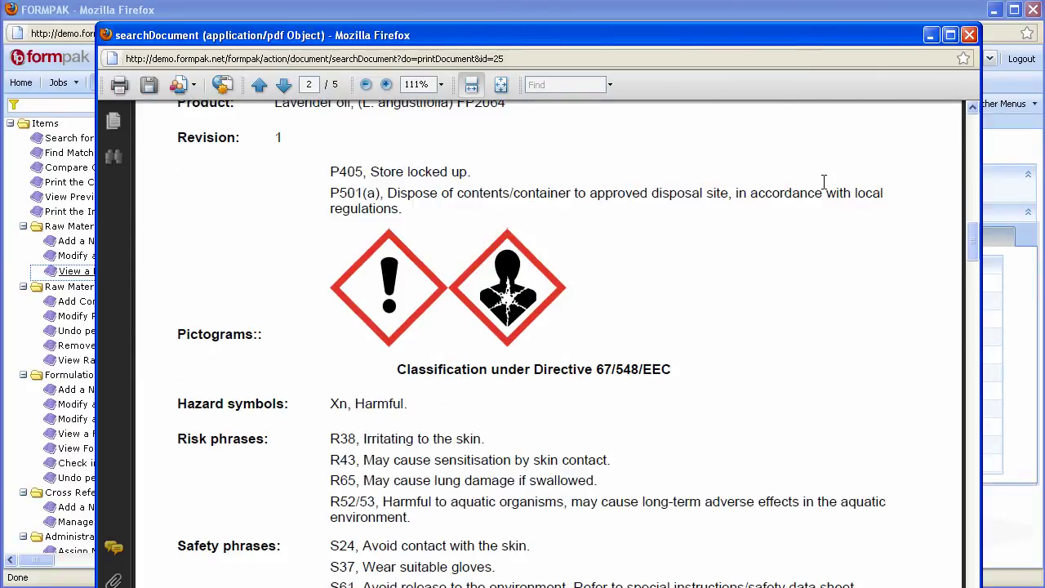
pyautogui.scroll(-8, 824, 182)
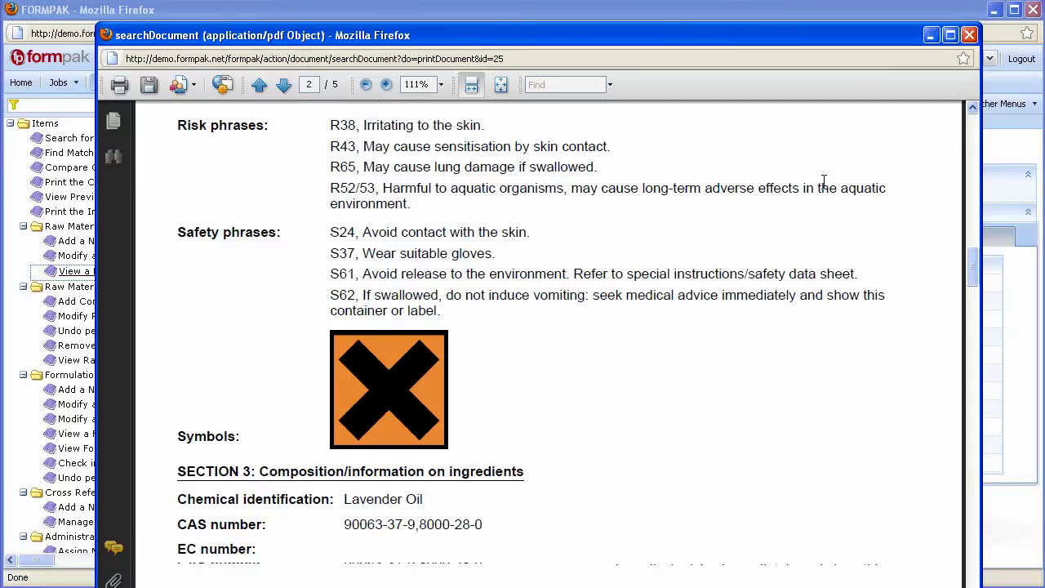
pyautogui.scroll(-4, 824, 181)
pyautogui.scroll(-3, 823, 182)
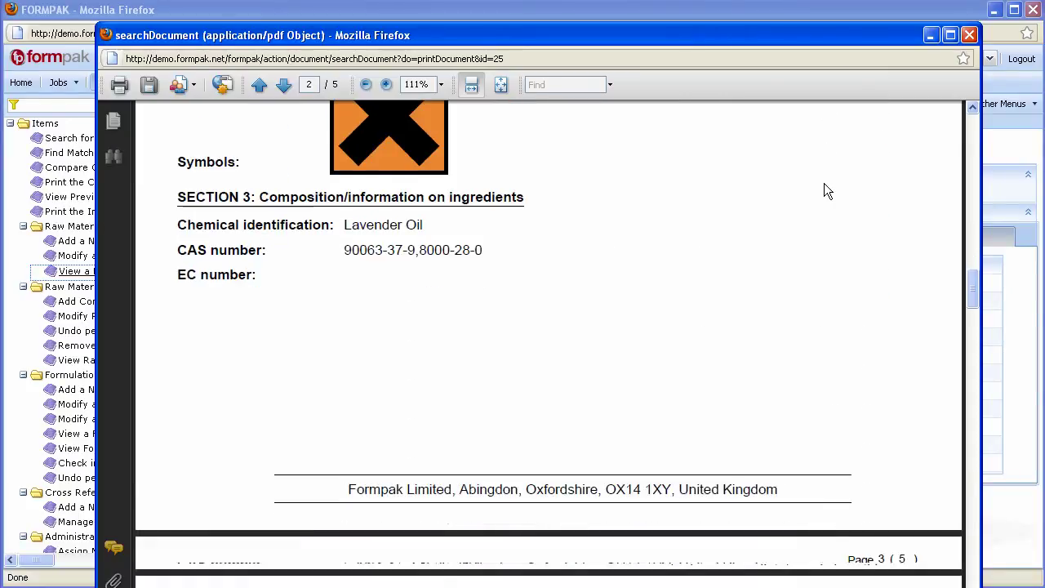
pyautogui.scroll(-3, 824, 191)
pyautogui.scroll(-3, 821, 192)
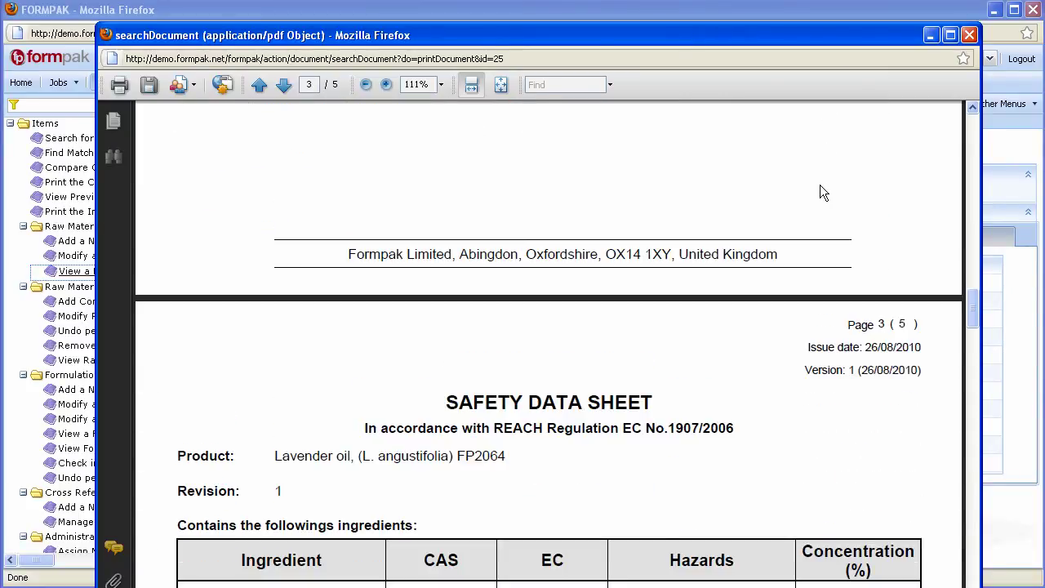
pyautogui.scroll(-9, 823, 192)
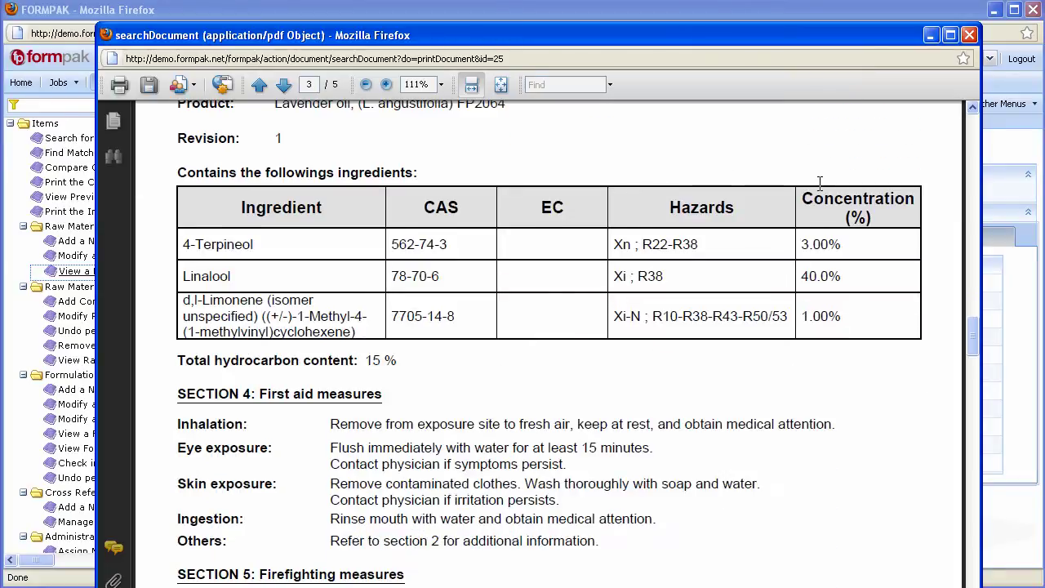
pyautogui.scroll(-5, 822, 188)
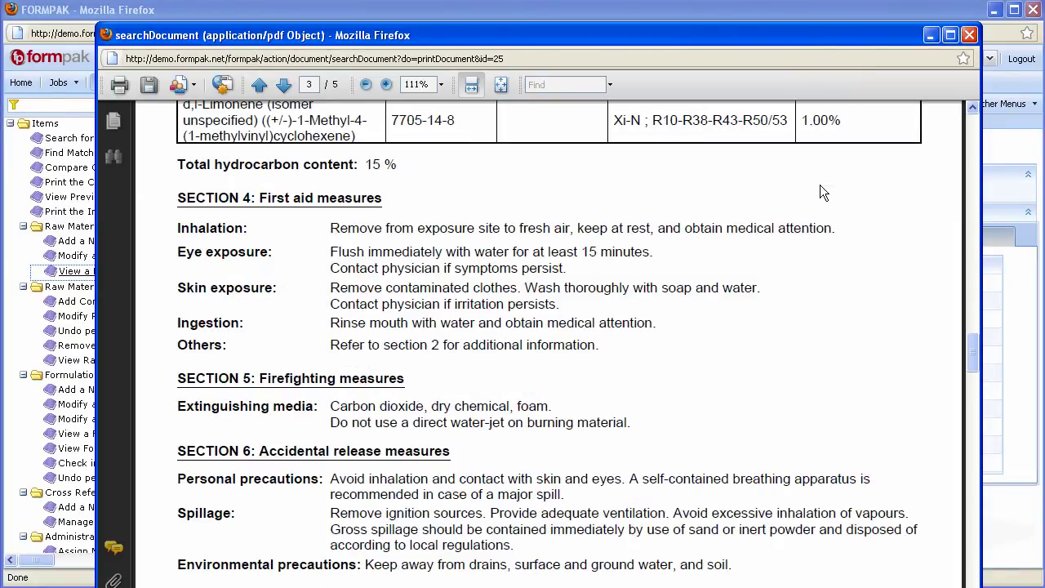
pyautogui.scroll(-4, 819, 184)
pyautogui.click(969, 34)
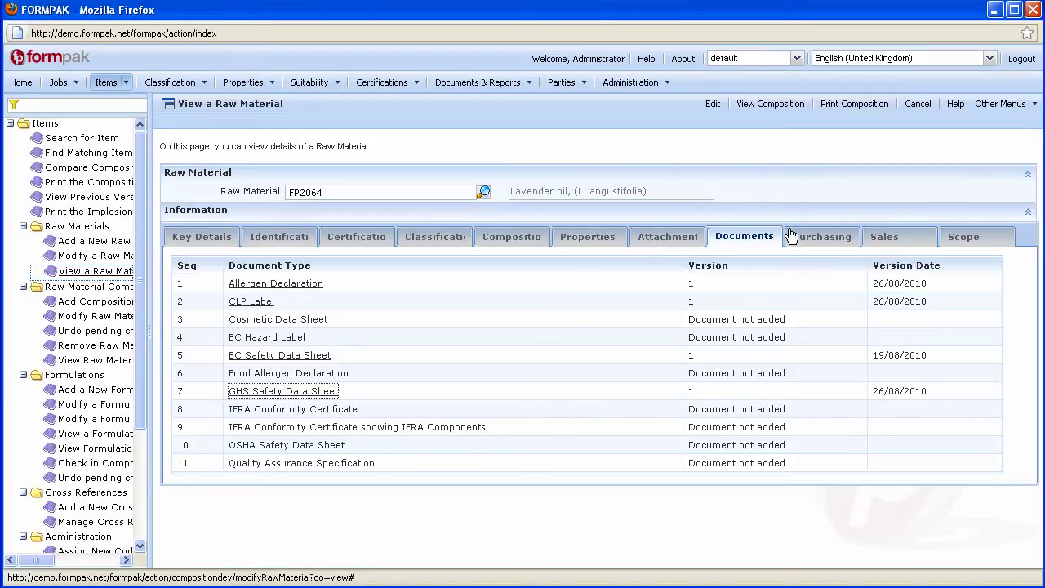
# Step: Filter the functions for "formu" and open the Lavender & Geranium formulation PW-03 for viewing
pyautogui.click(63, 107)
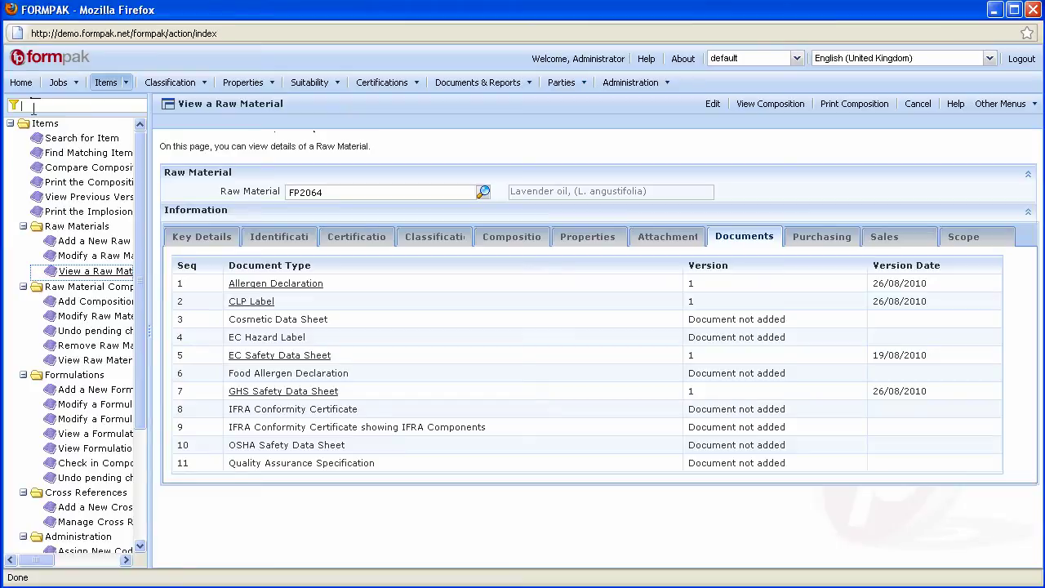
pyautogui.write('formu')
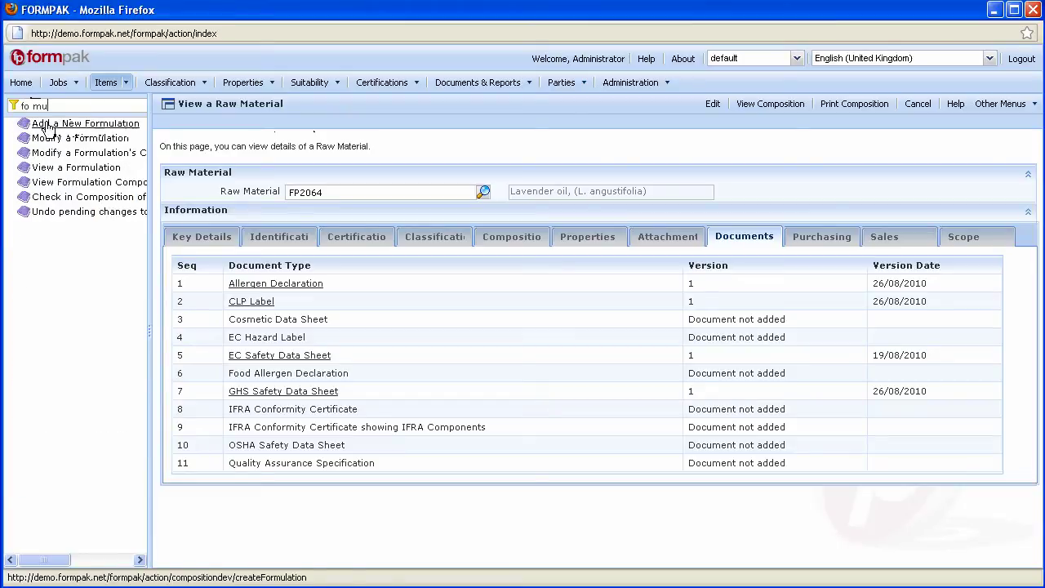
pyautogui.click(54, 173)
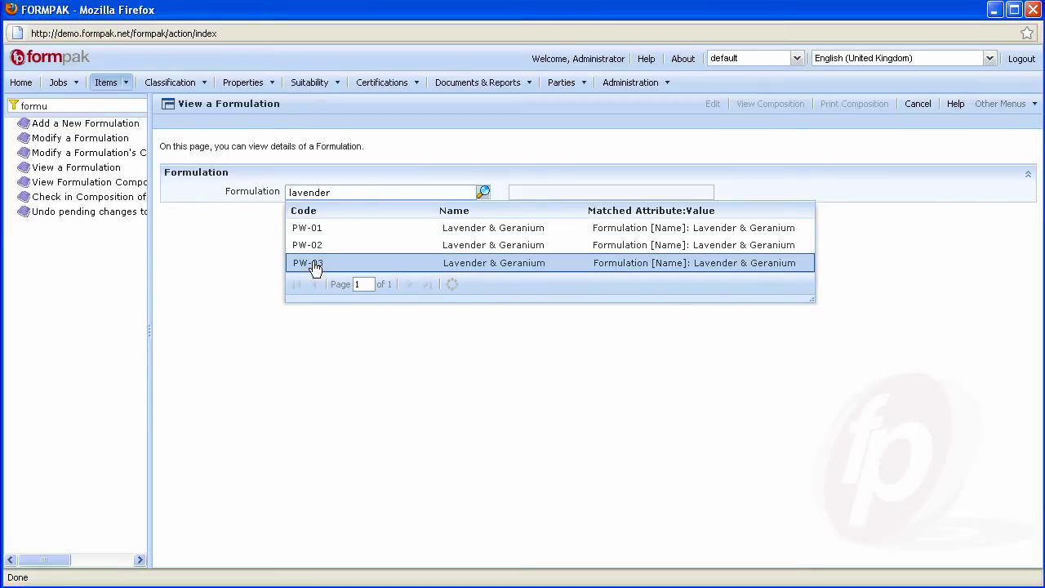
pyautogui.click(315, 263)
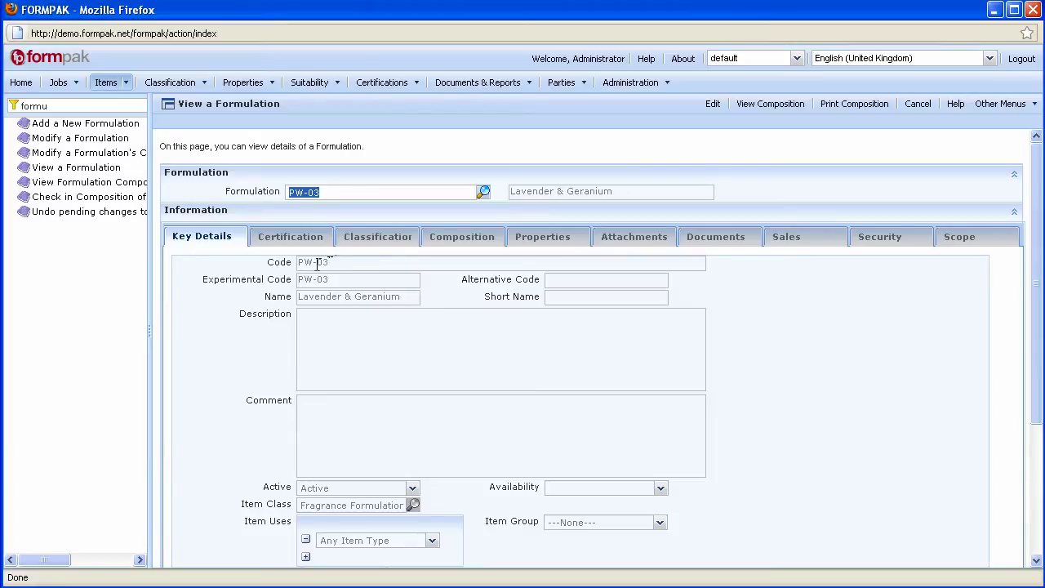
# Step: Look through the formulation's classification, composition details and physical data properties
pyautogui.click(359, 245)
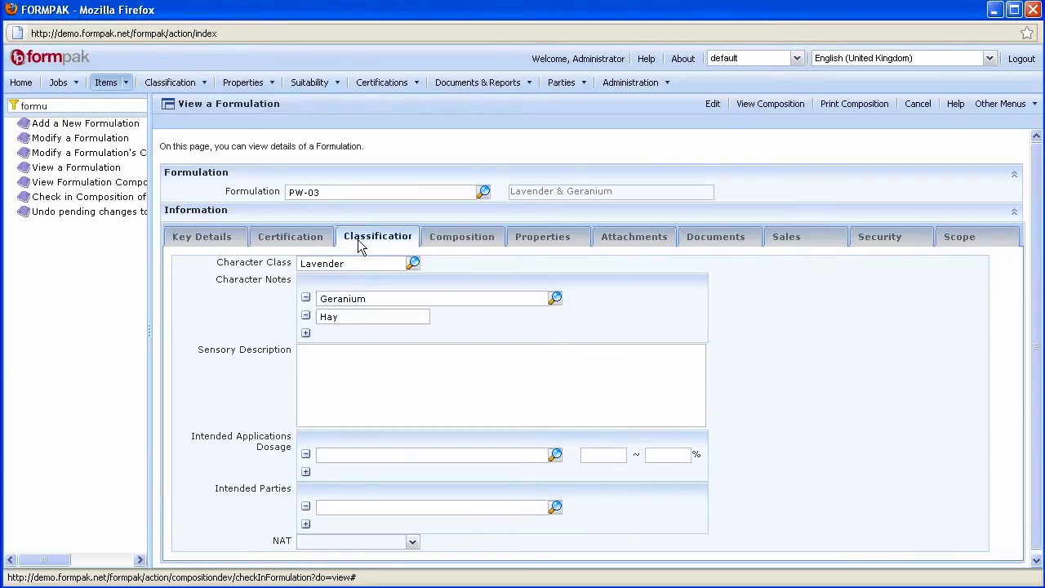
pyautogui.click(449, 239)
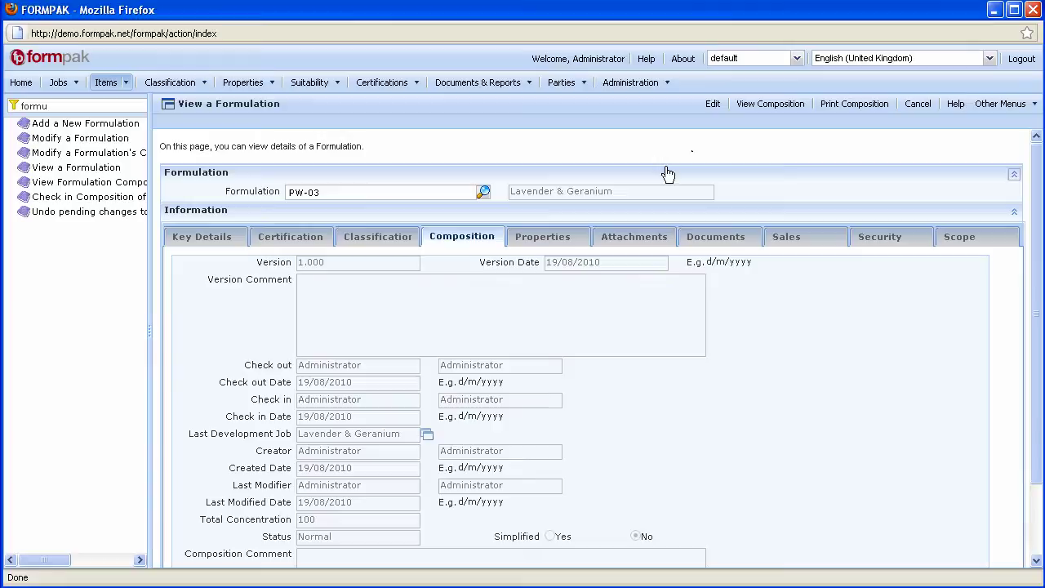
pyautogui.click(568, 236)
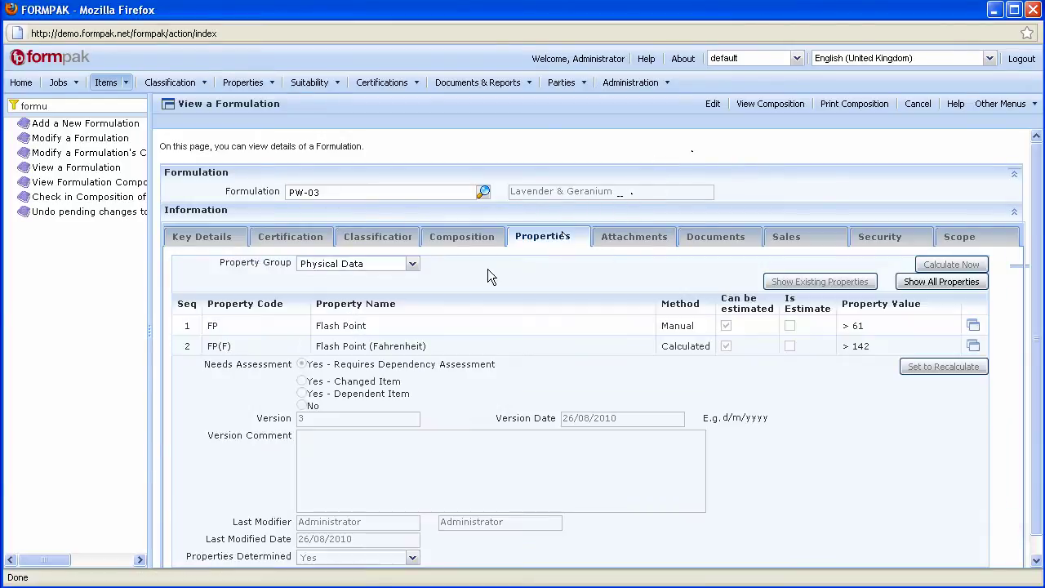
# Step: Display the formulation's EC Hazard Labels property group and look through the risk and safety phrases
pyautogui.click(413, 263)
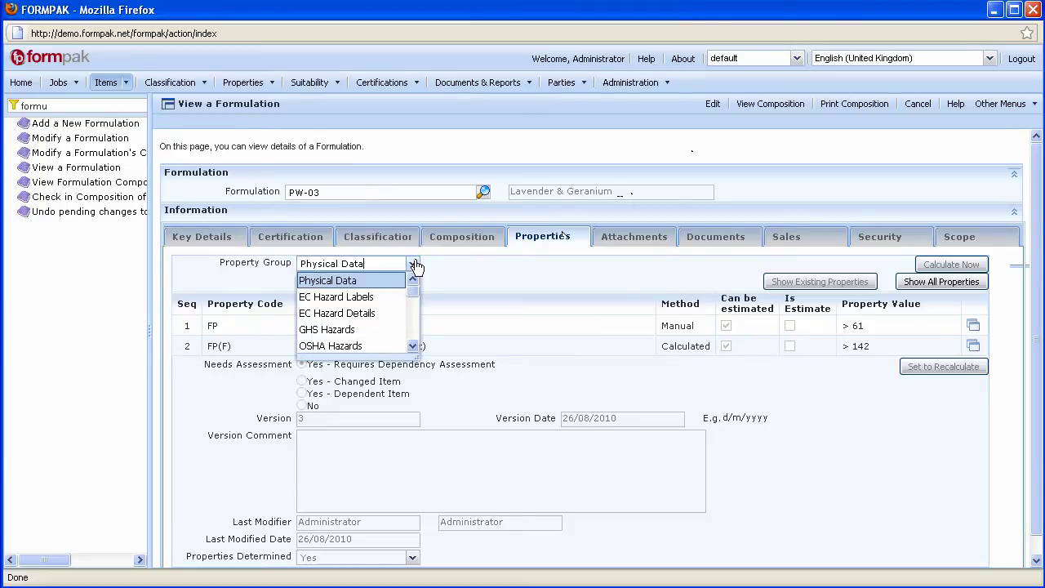
pyautogui.click(382, 298)
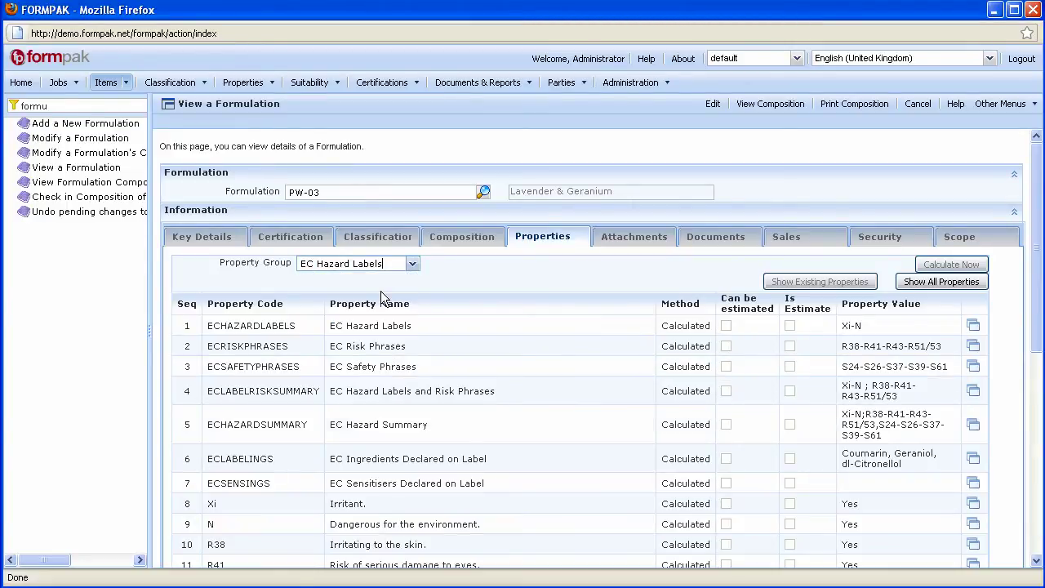
pyautogui.scroll(-5, 513, 380)
pyautogui.scroll(5, 512, 380)
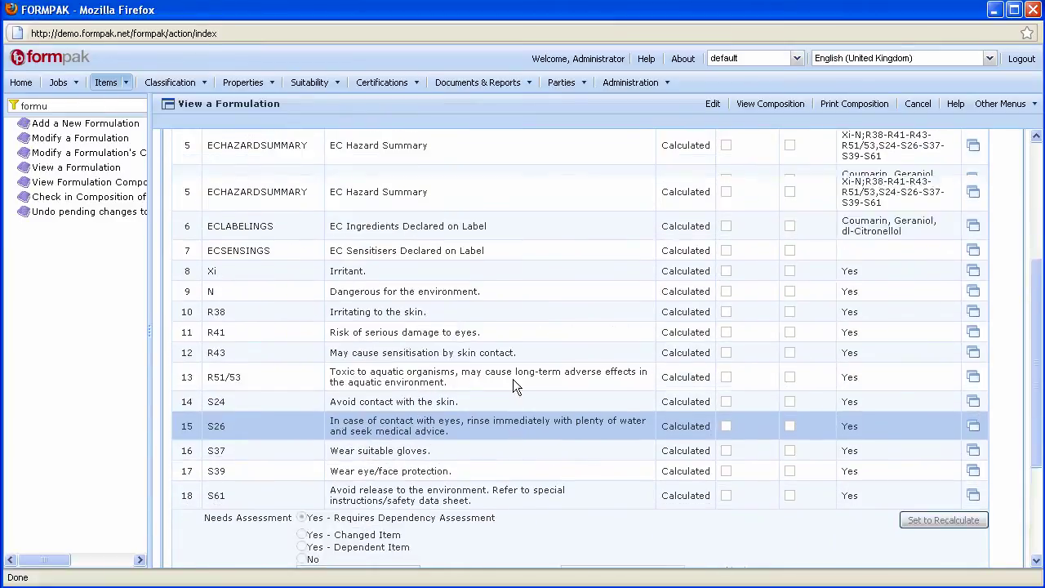
# Step: Display the formulation's IFRA Categories property group and look through the category limits
pyautogui.click(412, 264)
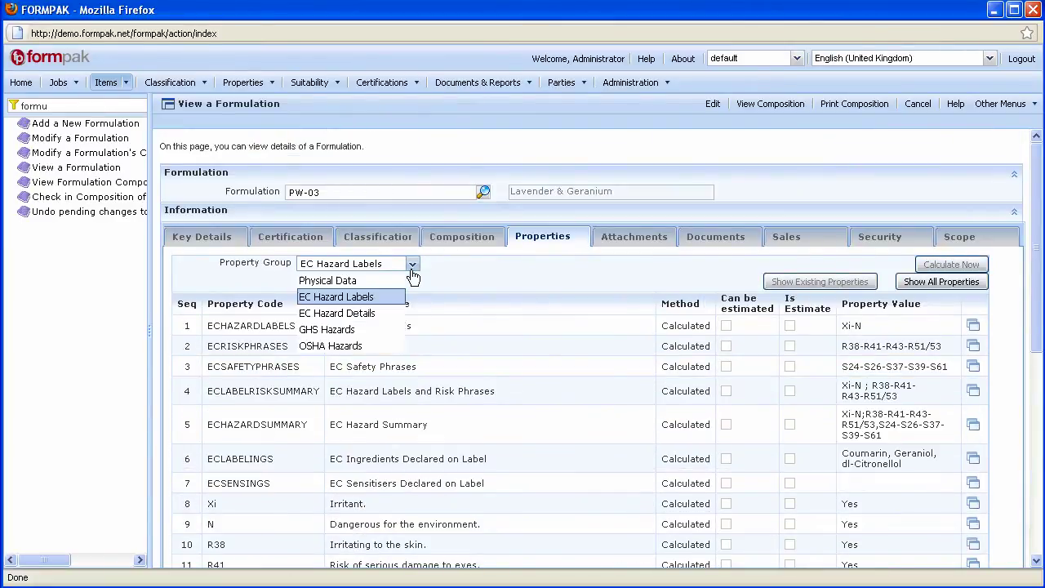
pyautogui.moveTo(412, 347); pyautogui.dragTo(413, 349)
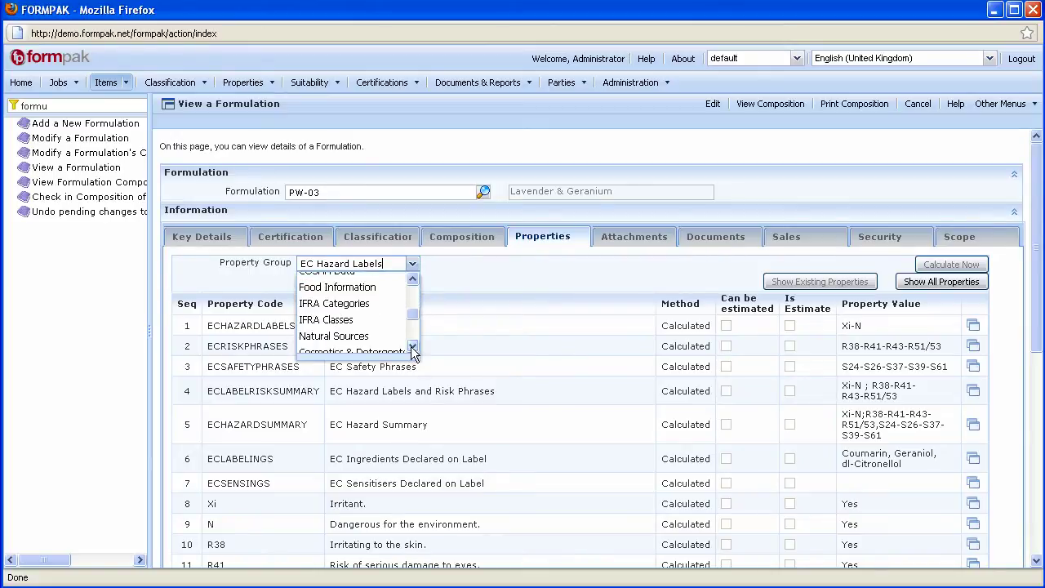
pyautogui.click(378, 304)
pyautogui.scroll(-5, 521, 350)
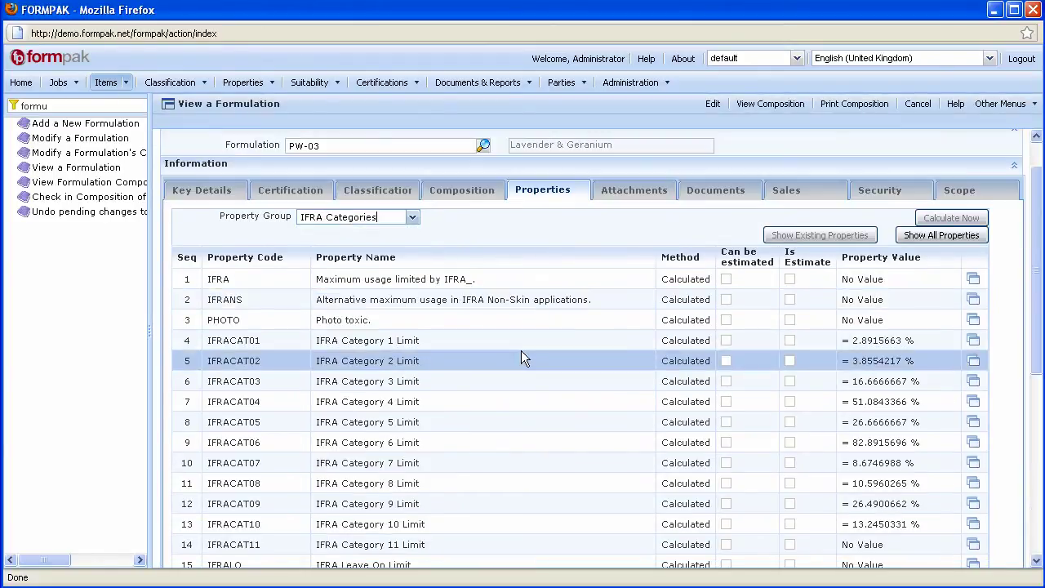
pyautogui.scroll(3, 524, 354)
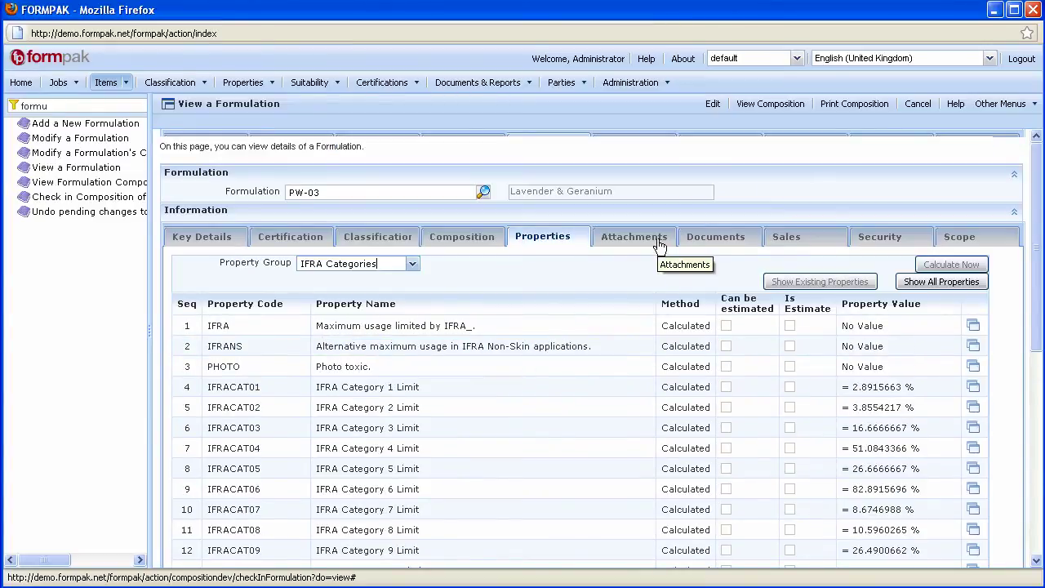
# Step: Open version 1 of the formulation's IFRA Conformity Certificate as a printable document
pyautogui.click(700, 243)
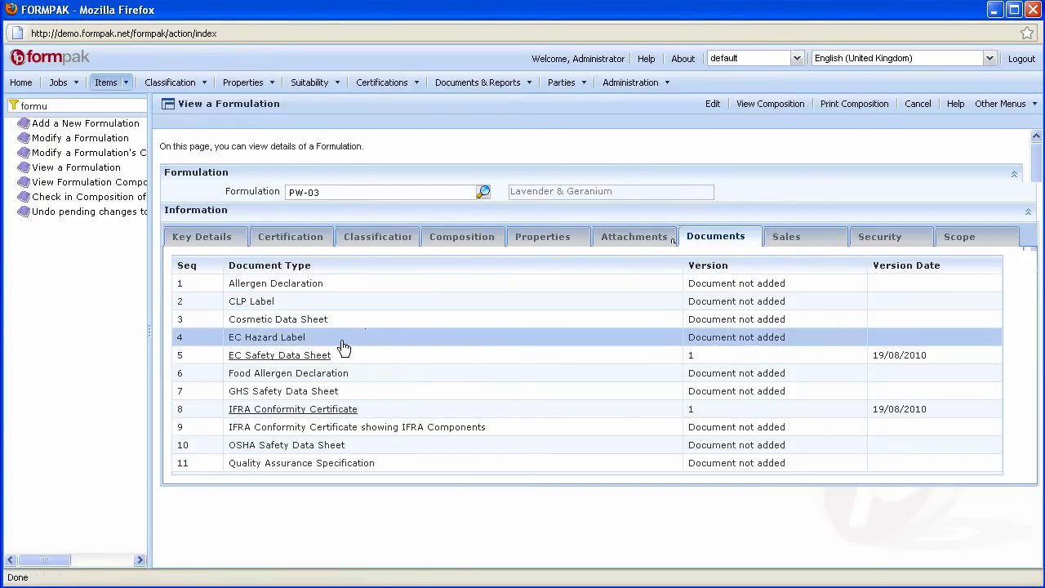
pyautogui.click(295, 415)
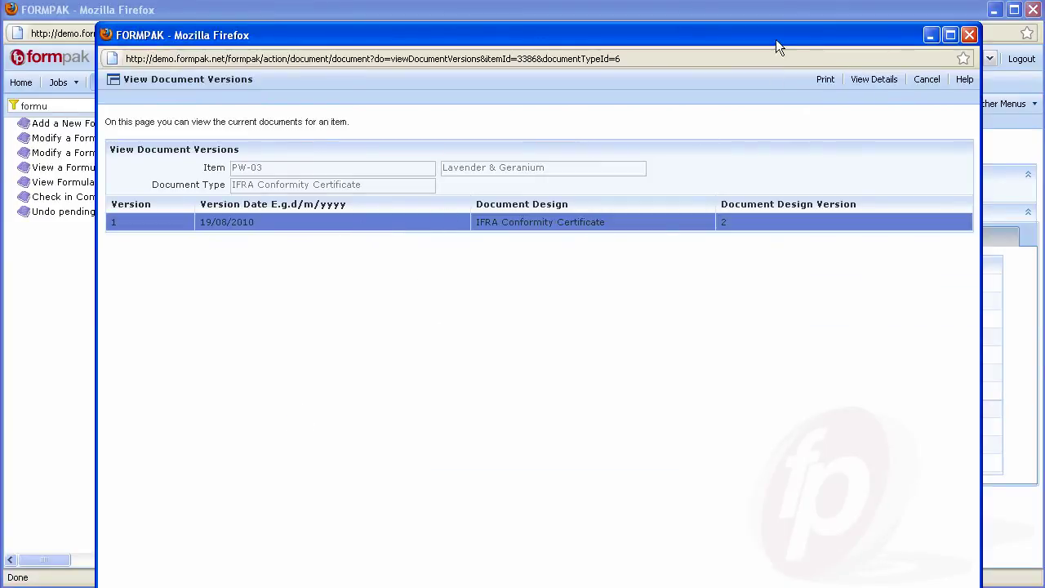
pyautogui.click(827, 80)
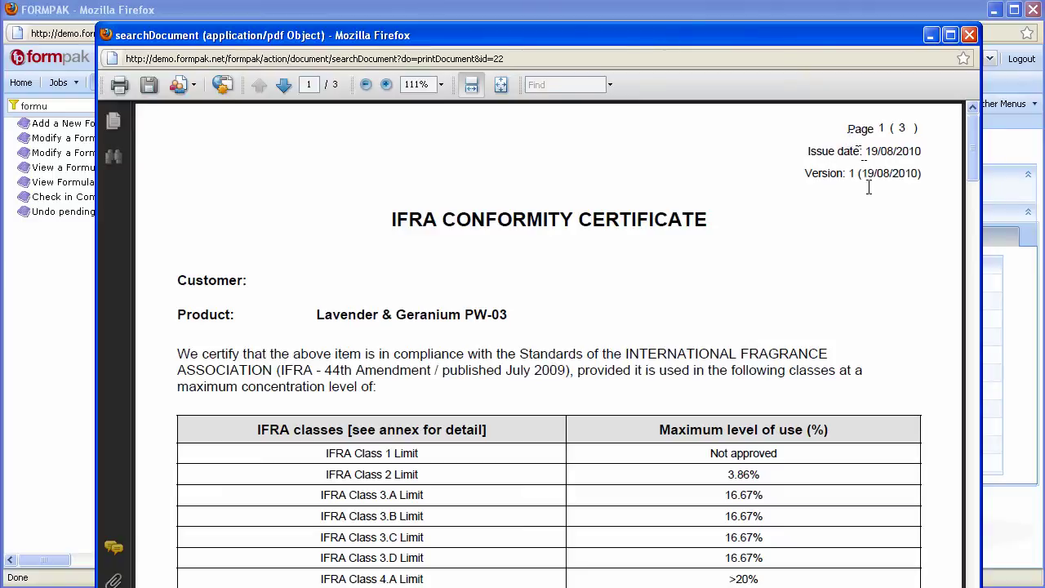
# Step: Read through the IFRA Conformity Certificate from the class limits to the annex of IFRA classes, and close it with its version list
pyautogui.scroll(-7, 870, 193)
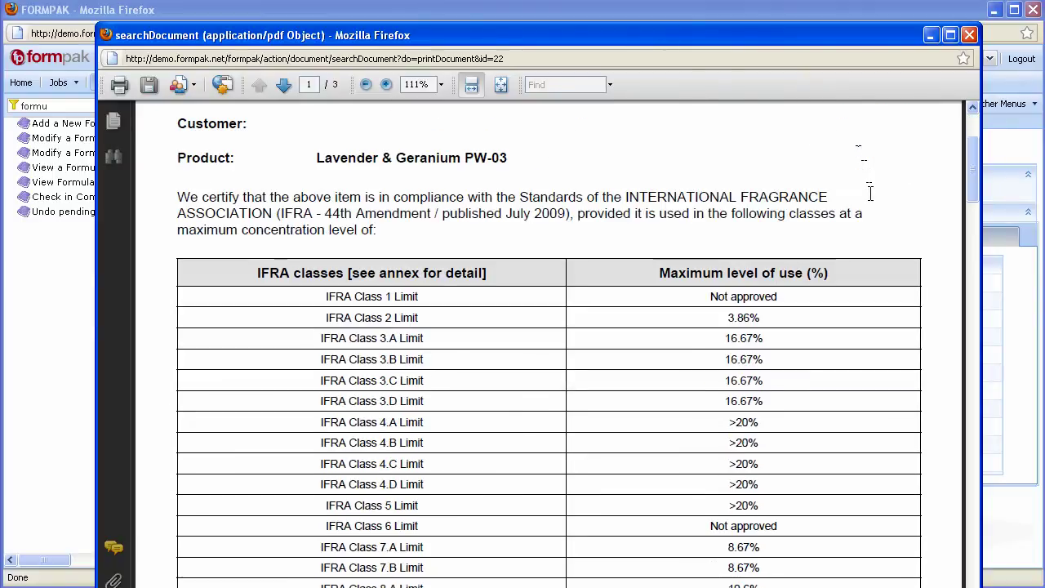
pyautogui.scroll(-10, 871, 197)
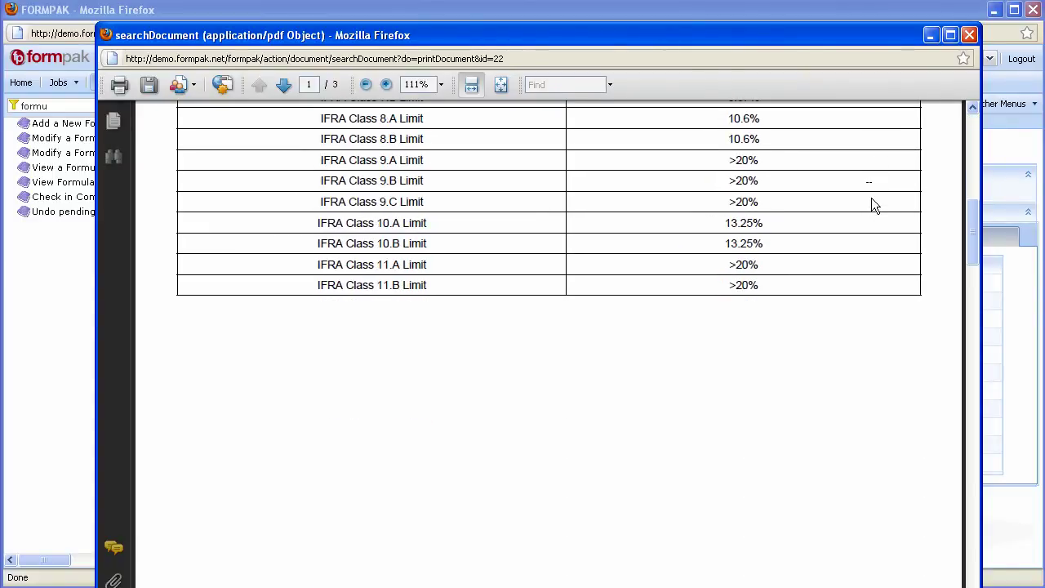
pyautogui.scroll(-15, 871, 203)
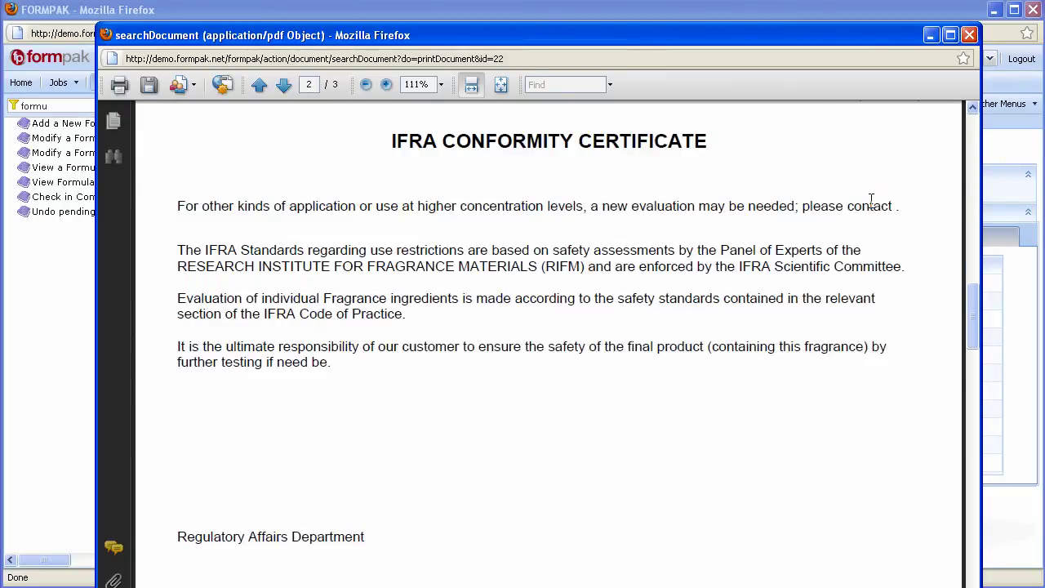
pyautogui.scroll(-18, 871, 201)
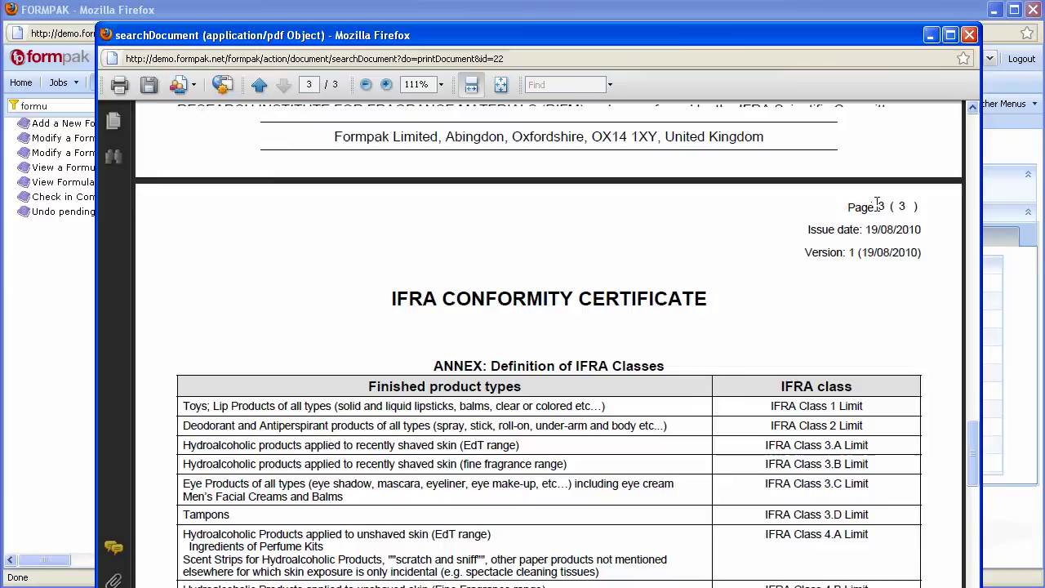
pyautogui.scroll(-1, 878, 204)
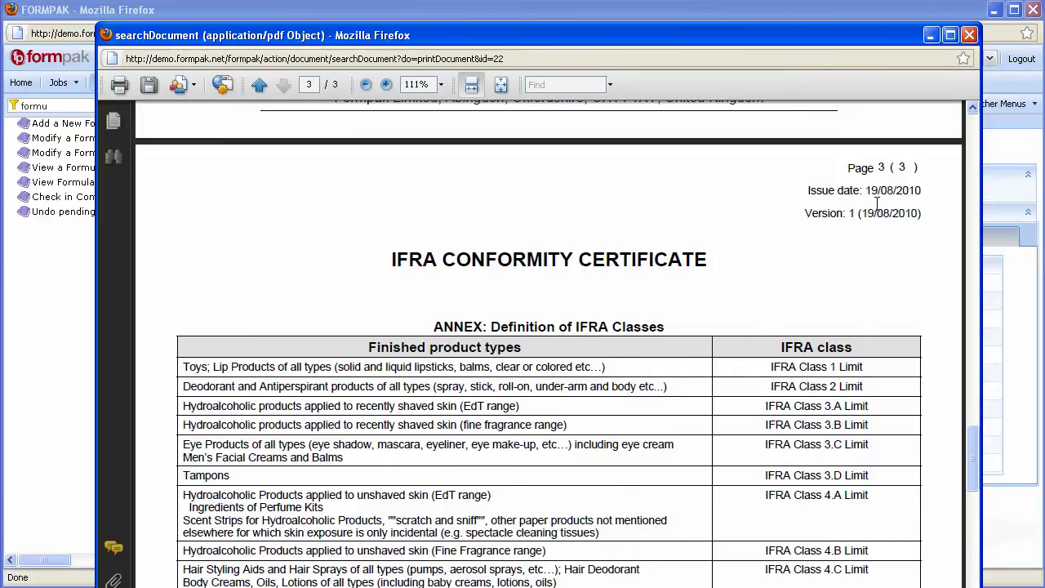
pyautogui.scroll(-15, 878, 203)
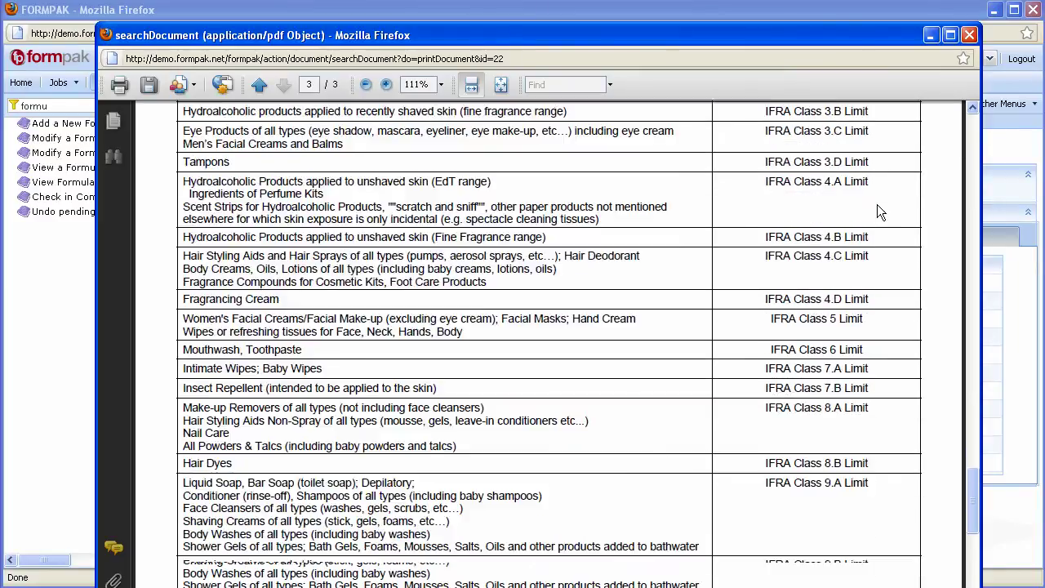
pyautogui.scroll(-3, 878, 204)
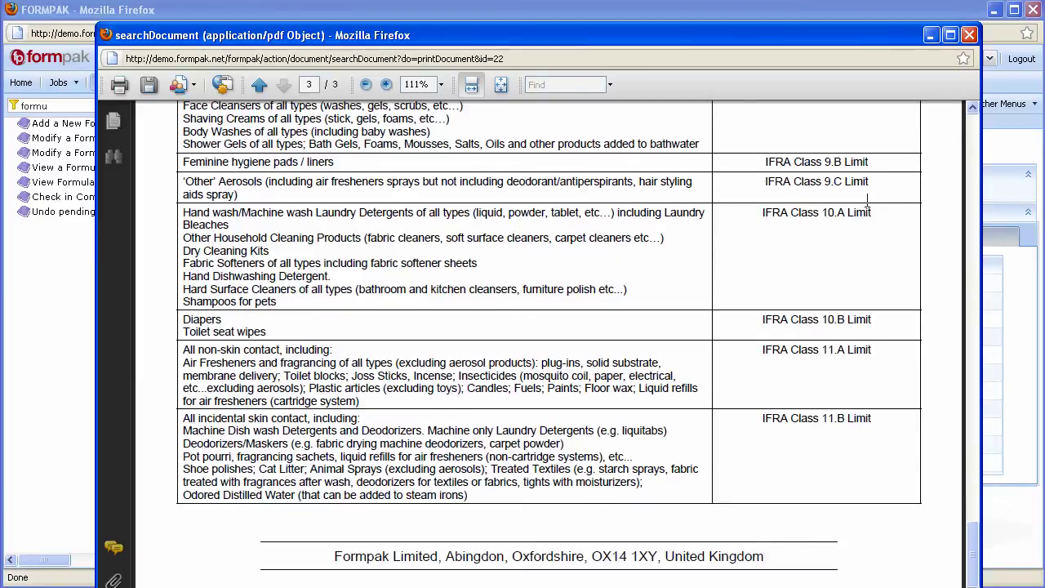
pyautogui.click(971, 34)
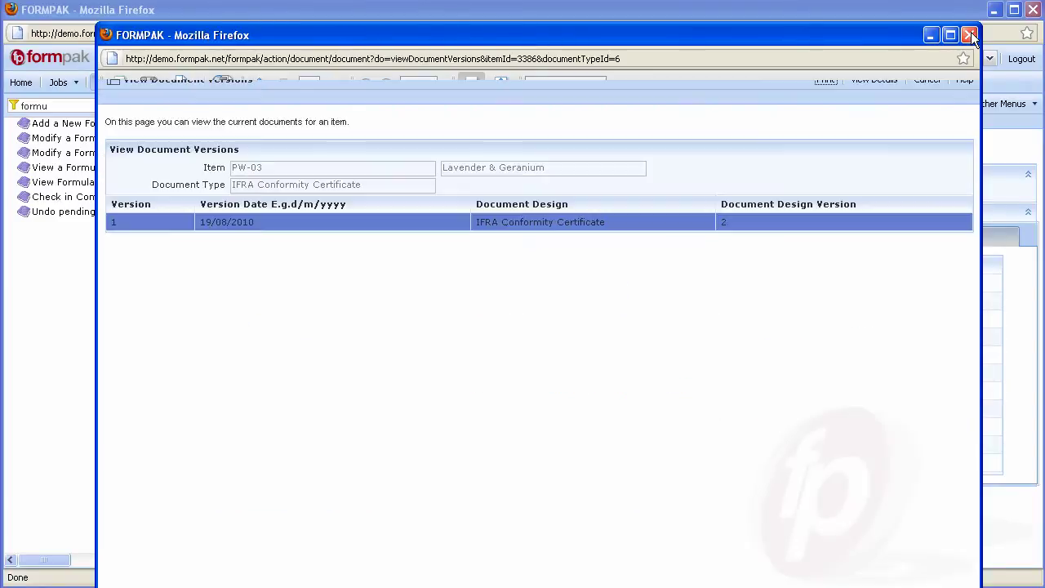
pyautogui.click(971, 35)
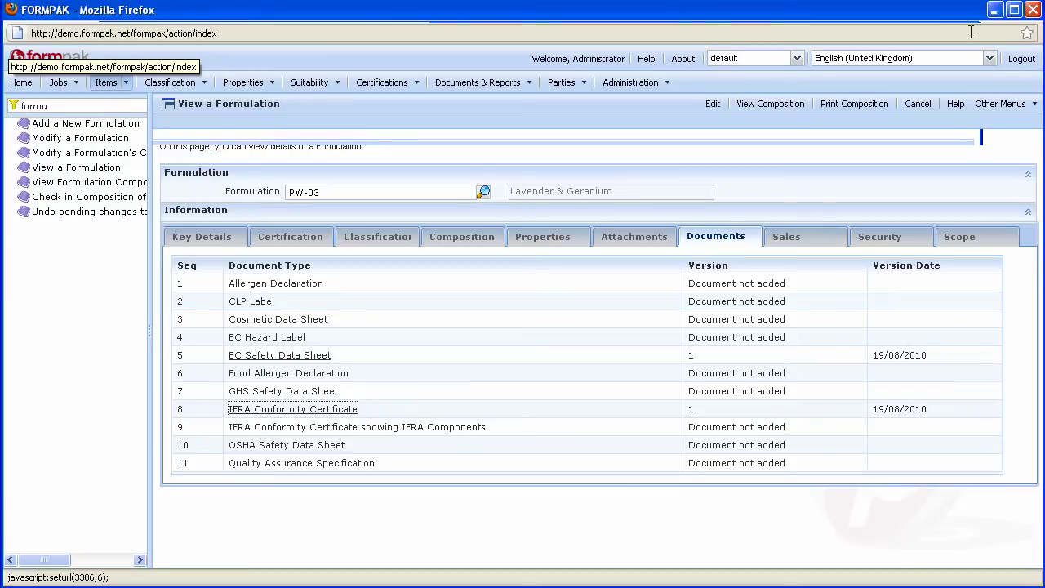
# Step: Filter the functions for "find", open Find Matching Items and look through the available search criteria
pyautogui.doubleClick(82, 105)
pyautogui.write('fin')
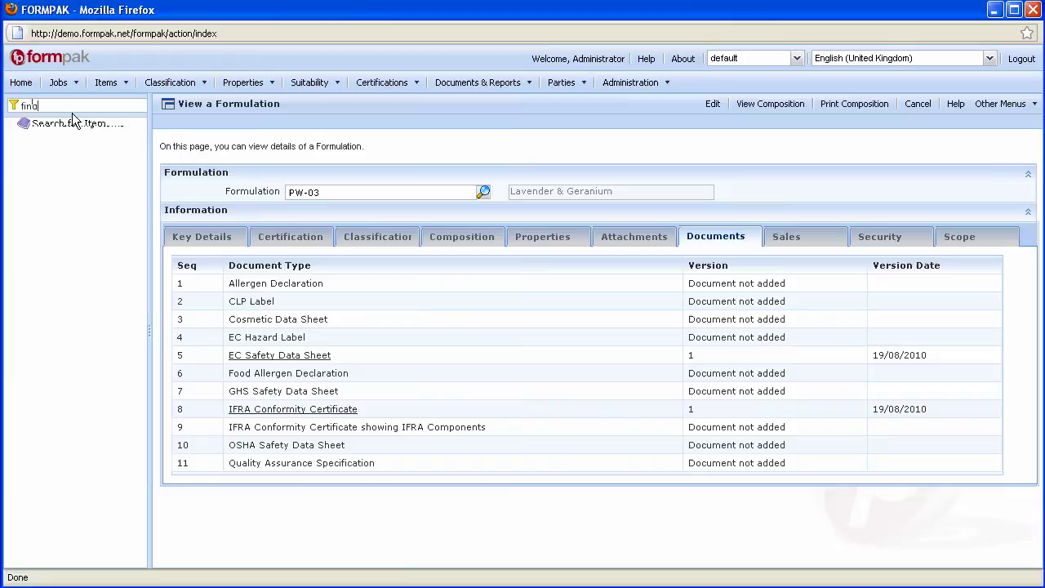
pyautogui.write('d')
pyautogui.click(62, 127)
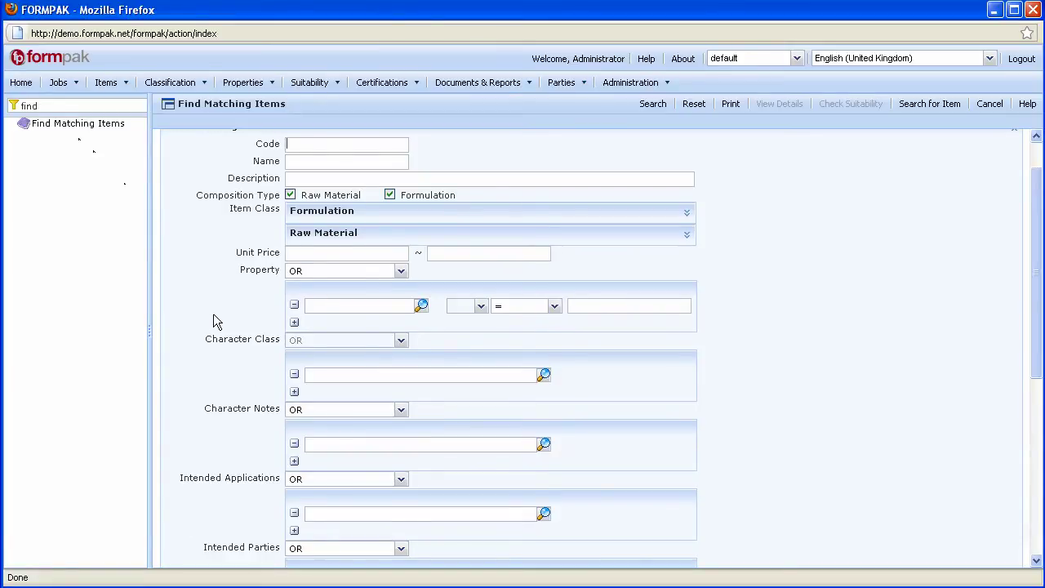
pyautogui.scroll(-3, 214, 321)
pyautogui.scroll(-4, 214, 321)
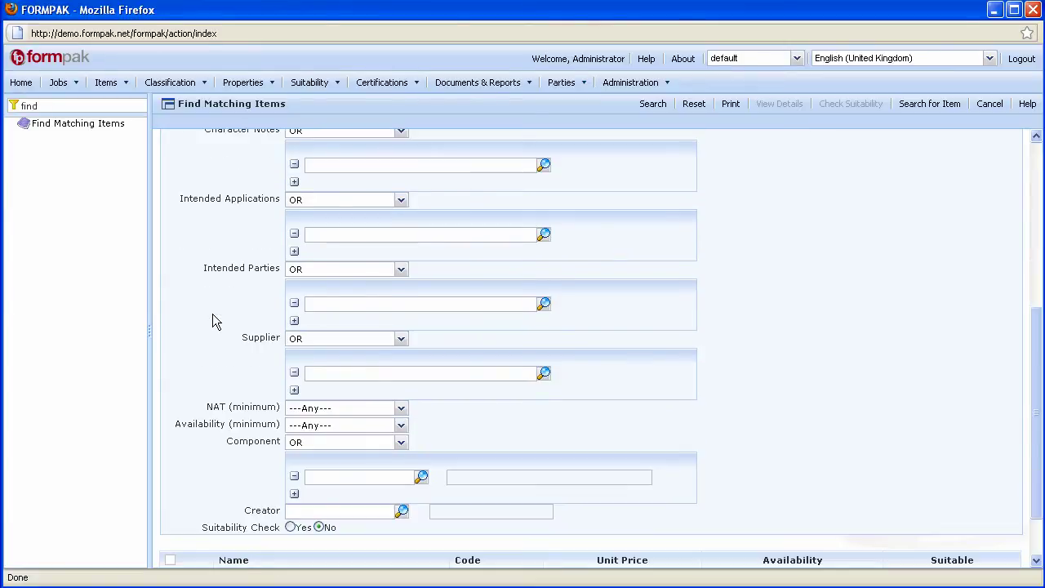
pyautogui.scroll(-1, 212, 321)
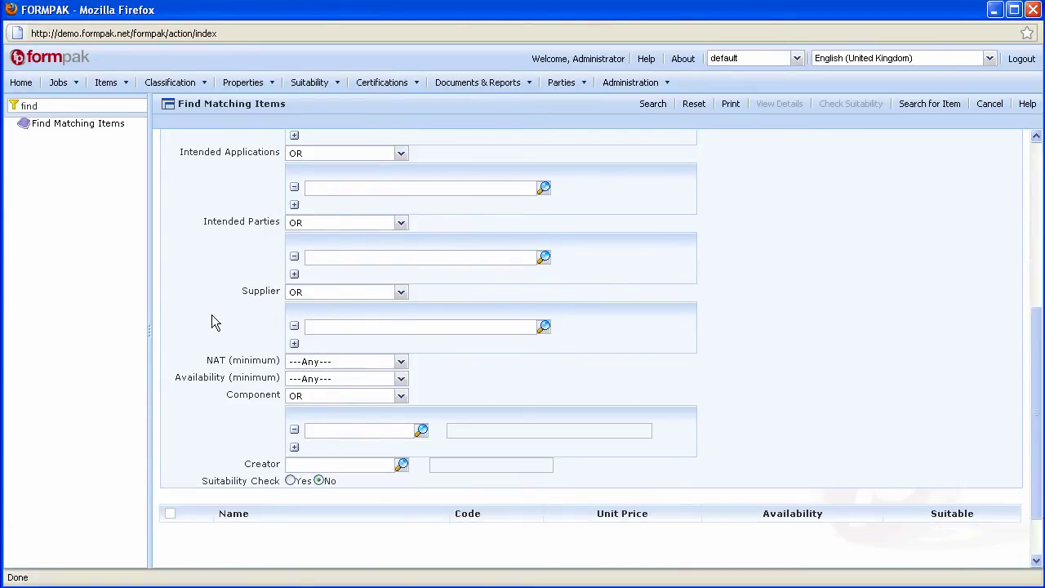
pyautogui.scroll(4, 212, 319)
pyautogui.scroll(1, 211, 321)
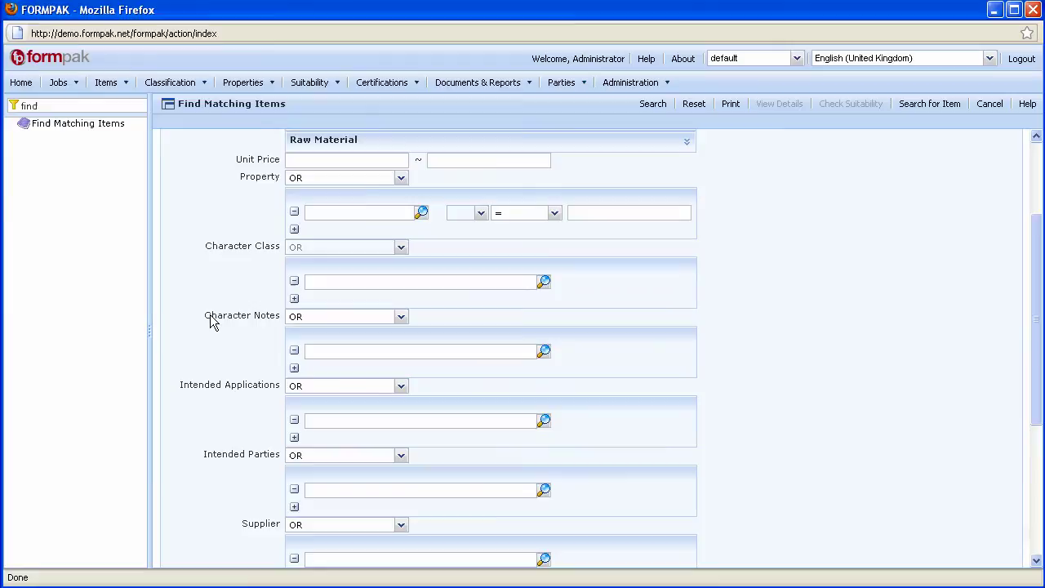
# Step: Search for raw materials and formulations with the character class Lavender
pyautogui.click(317, 280)
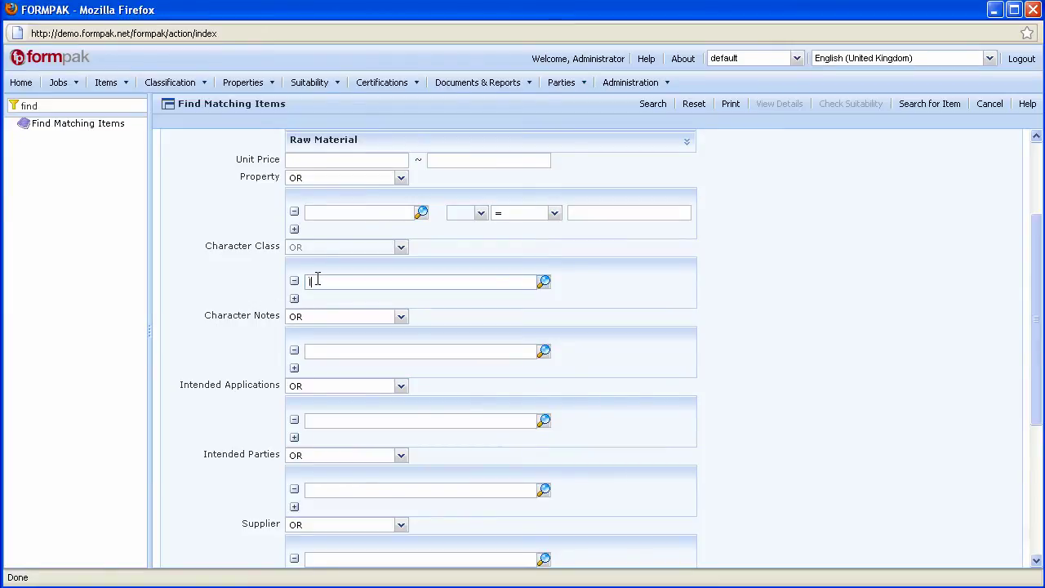
pyautogui.write('lavender')
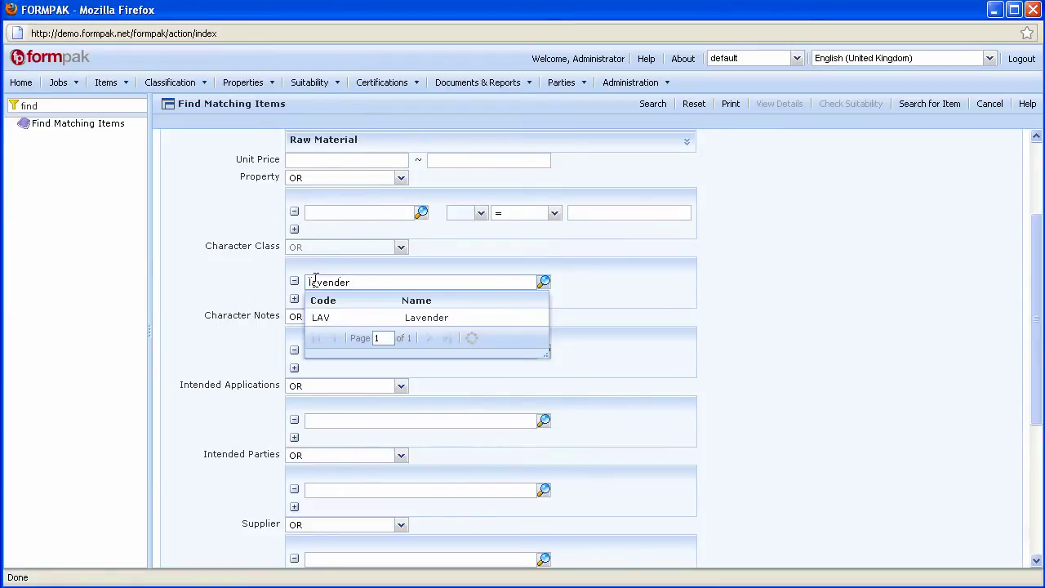
pyautogui.click(331, 317)
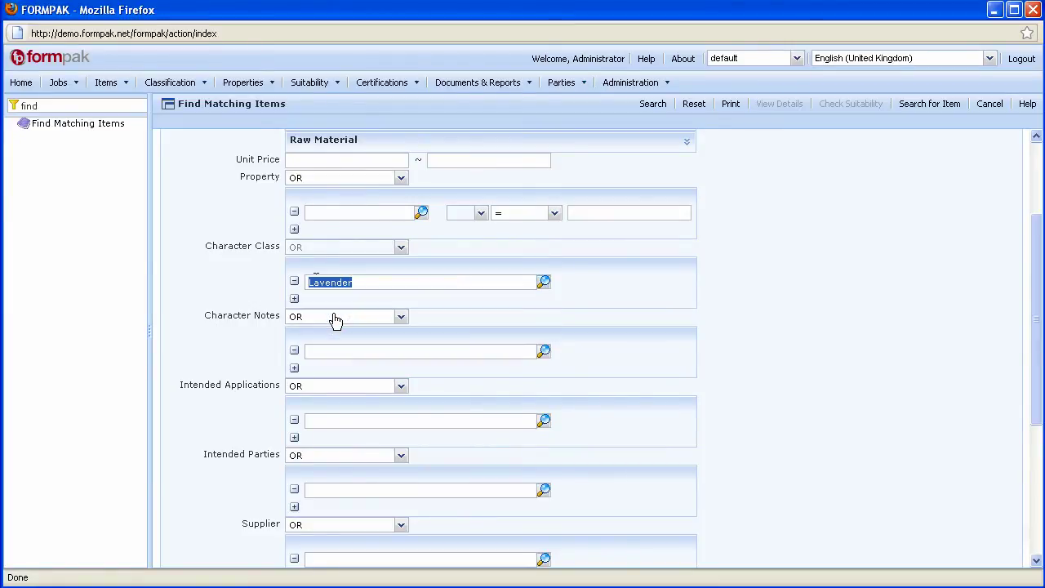
pyautogui.click(647, 105)
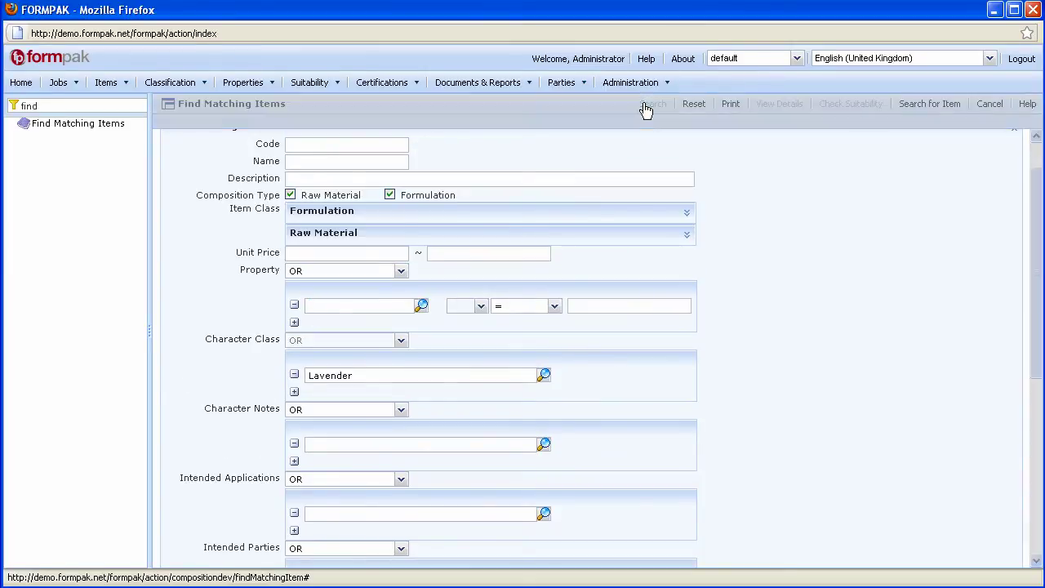
# Step: Run the search for items with character class Lavender, and reset the search criteria
pyautogui.click(653, 104)
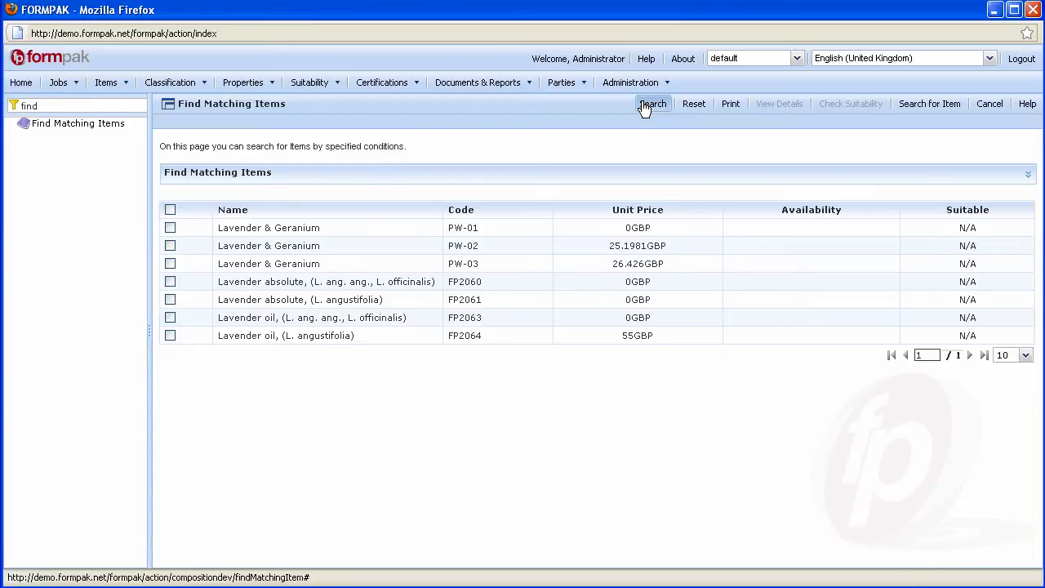
pyautogui.click(692, 106)
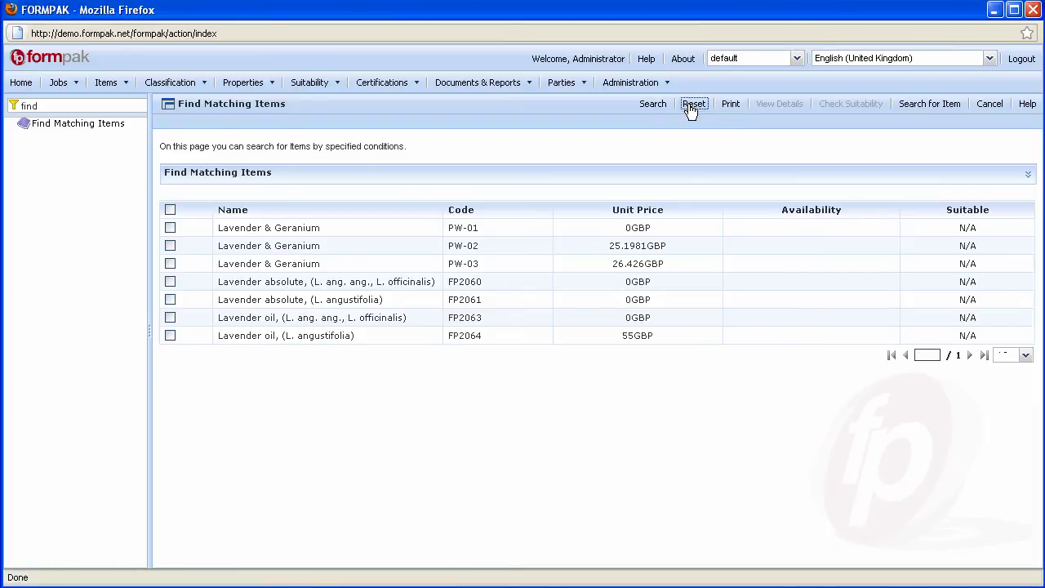
pyautogui.click(692, 104)
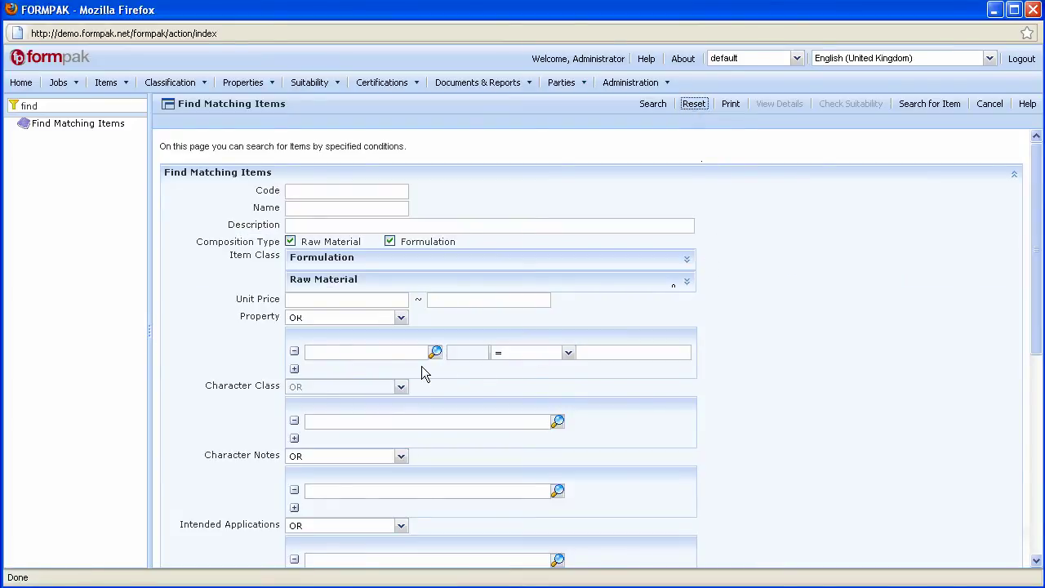
# Step: Set the character class criterion to Lavender and choose FP (Flash Point) as the property criterion
pyautogui.click(311, 419)
pyautogui.write('lavender')
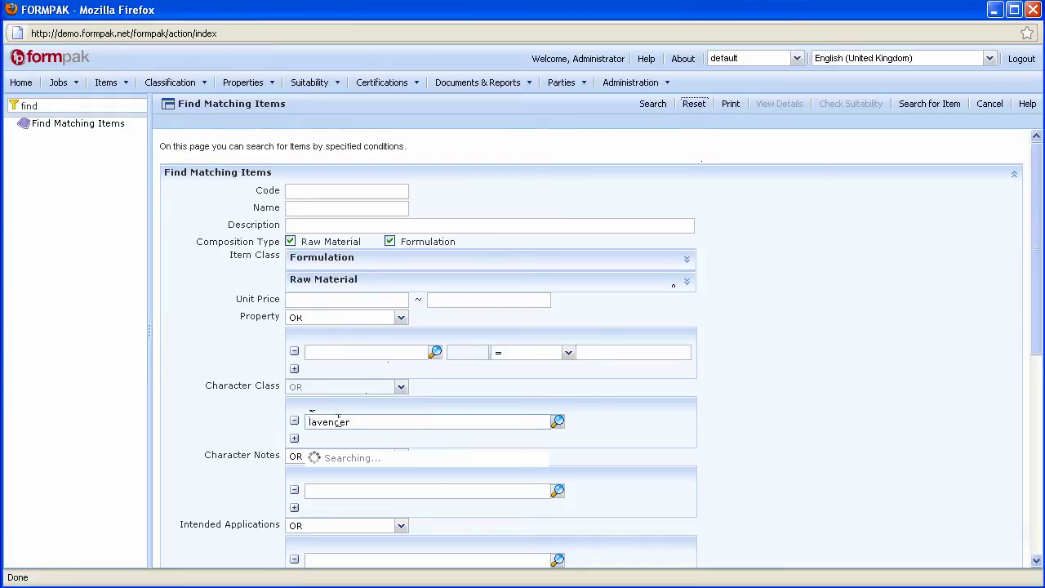
pyautogui.click(331, 462)
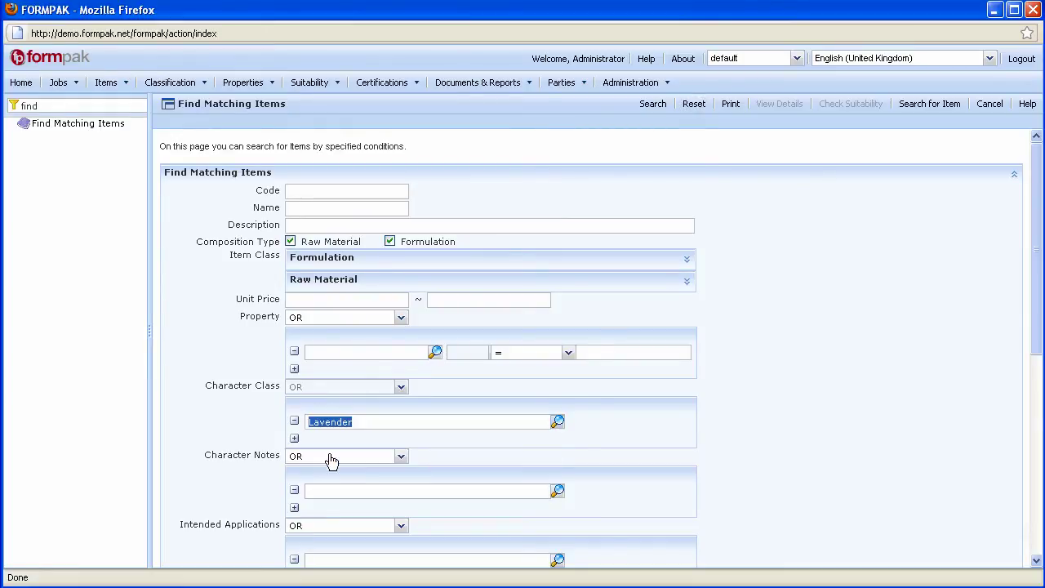
pyautogui.click(319, 347)
pyautogui.write('flash')
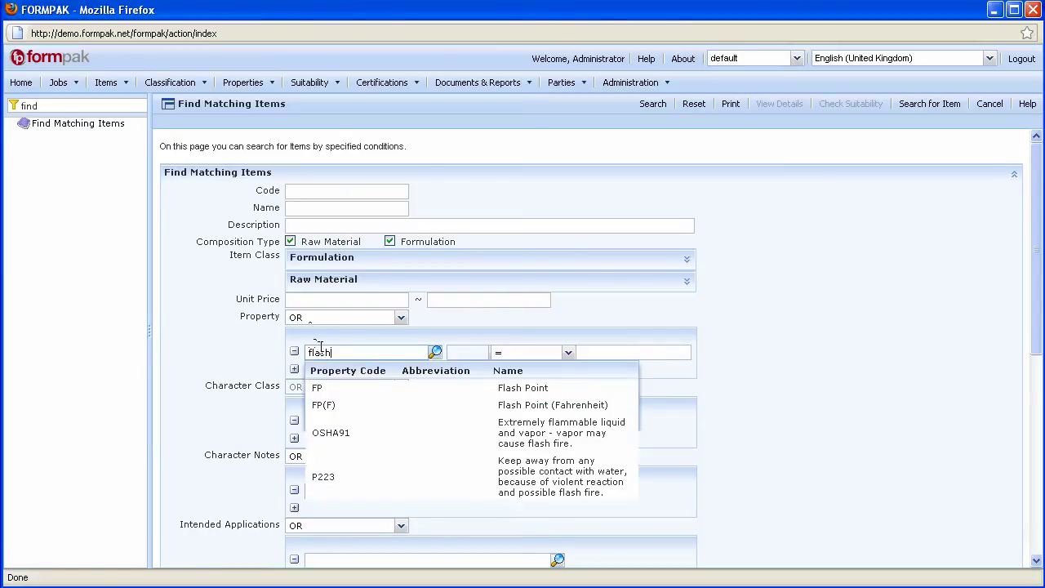
pyautogui.click(334, 388)
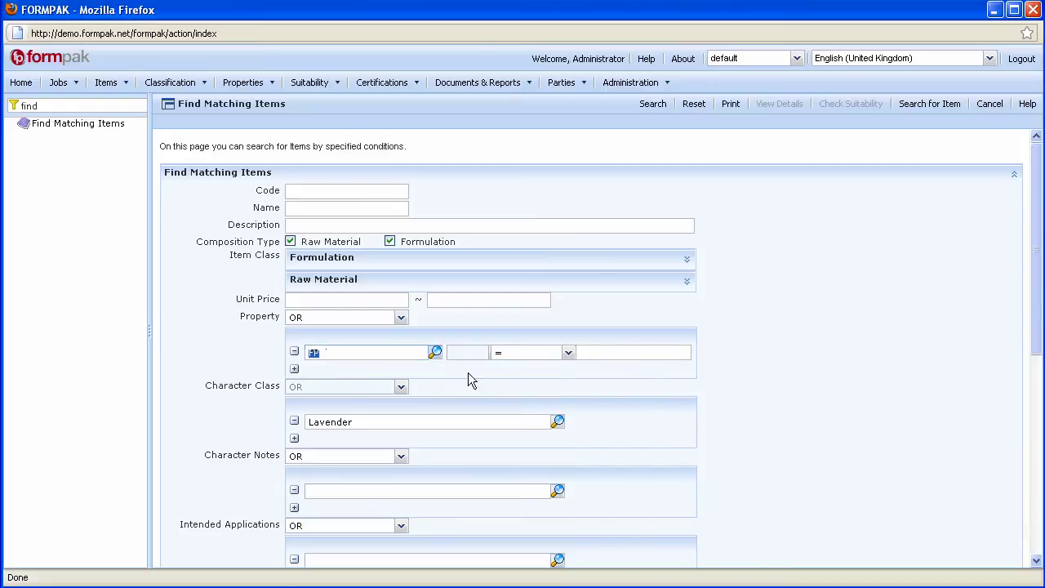
# Step: Require the flash point to be greater than (>) 1 and run the search
pyautogui.click(568, 352)
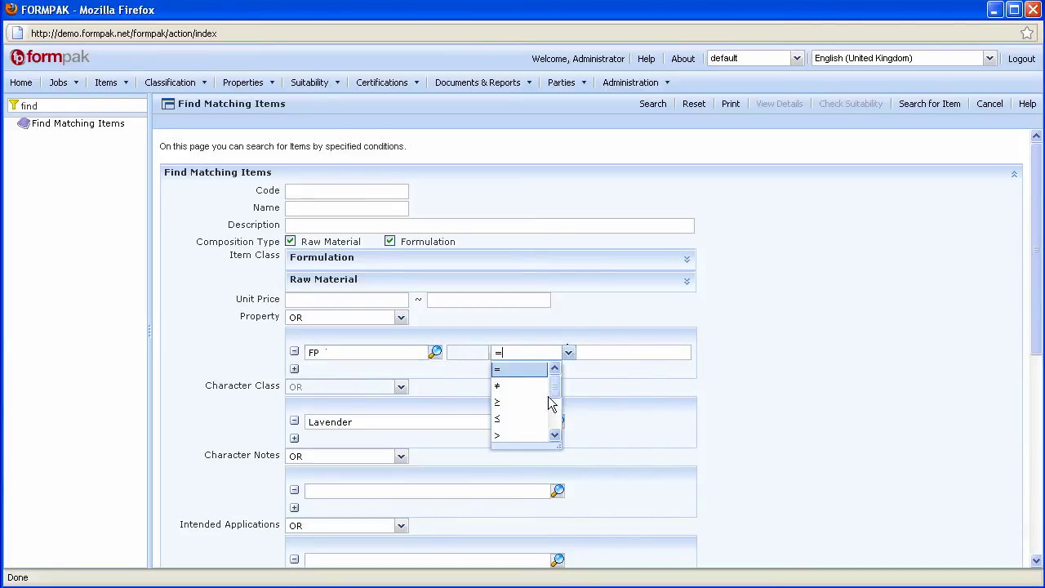
pyautogui.click(527, 438)
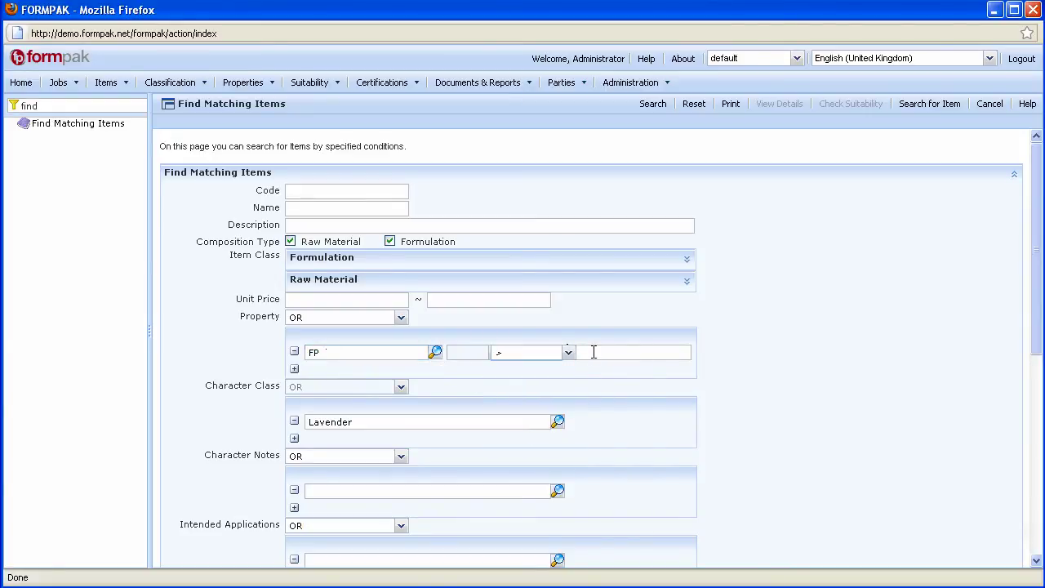
pyautogui.click(593, 352)
pyautogui.write('1')
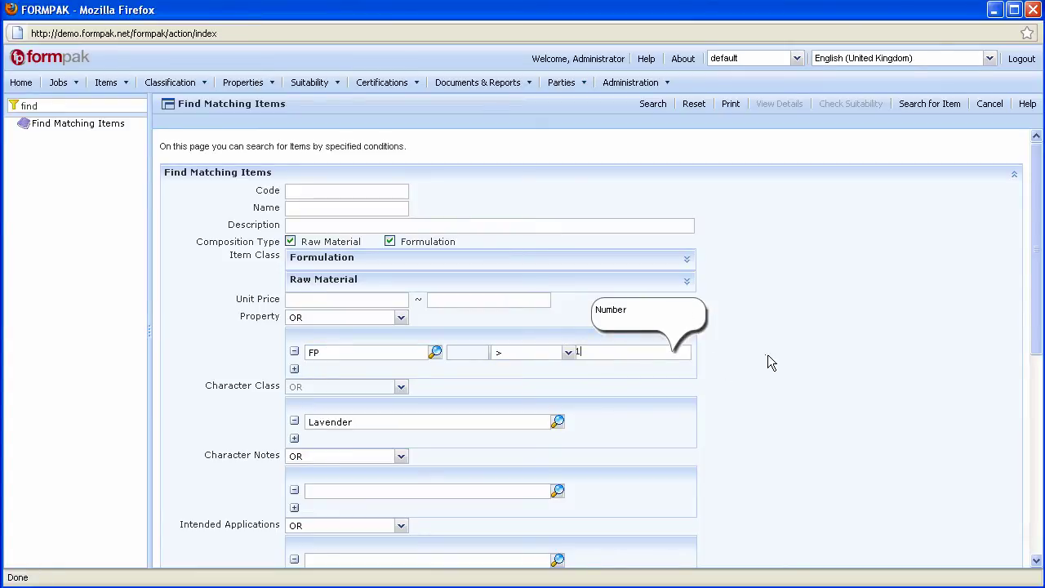
pyautogui.scroll(-2, 770, 360)
pyautogui.scroll(-3, 770, 361)
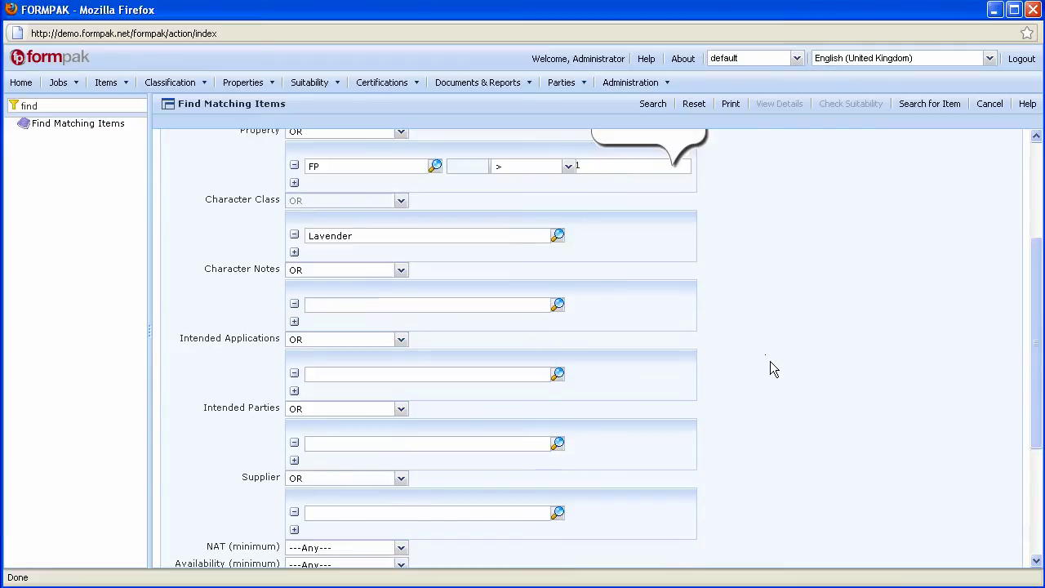
pyautogui.click(652, 106)
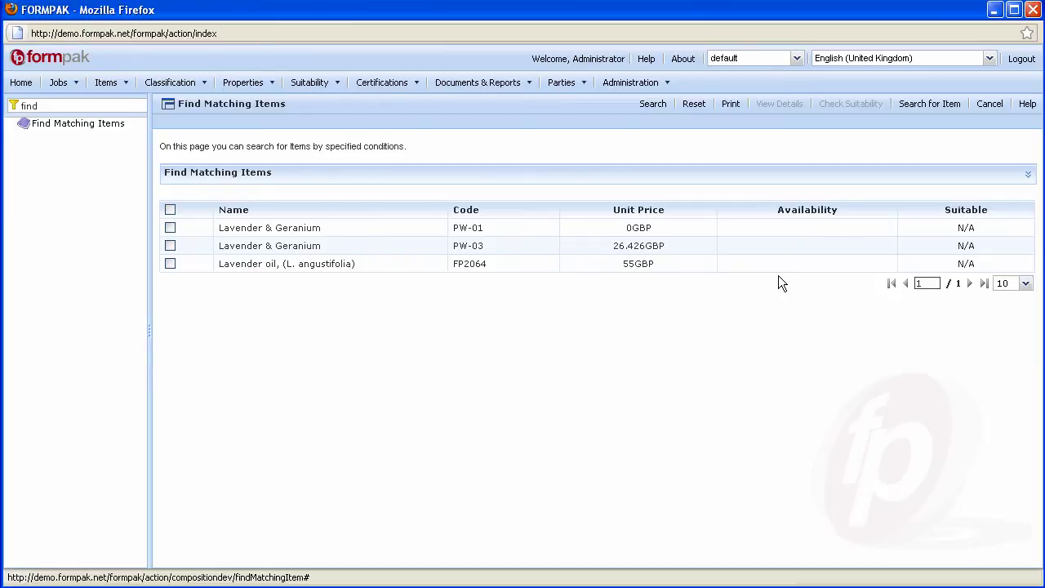
# Step: Reset the search criteria and set the character class to Lavender
pyautogui.click(702, 108)
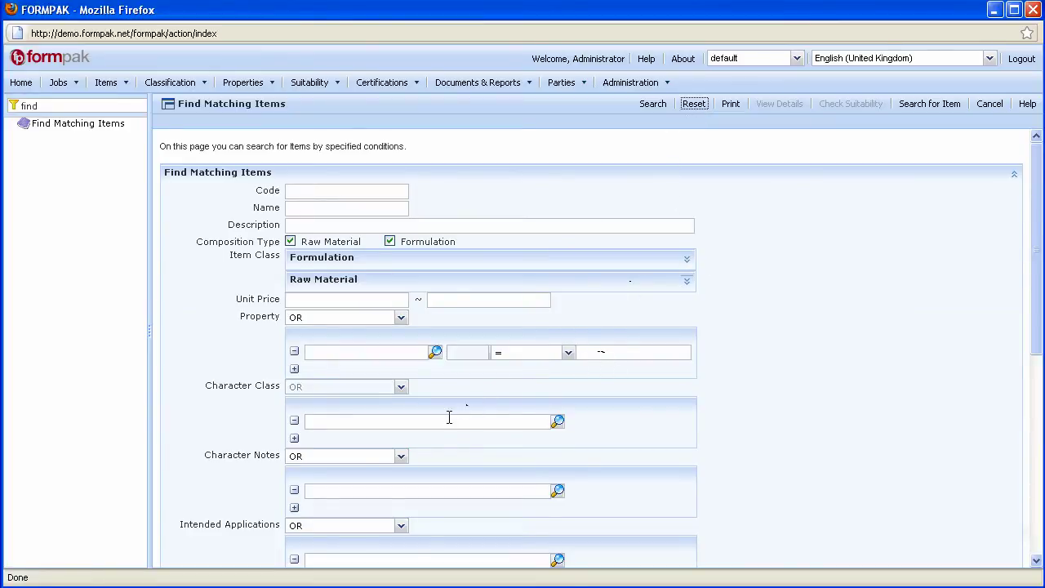
pyautogui.click(340, 424)
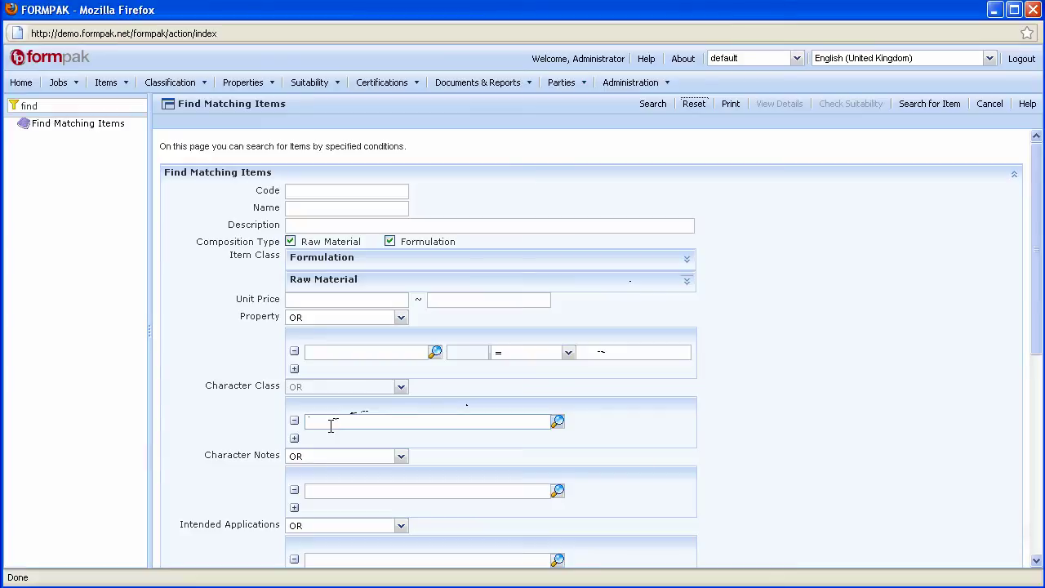
pyautogui.write('lavender')
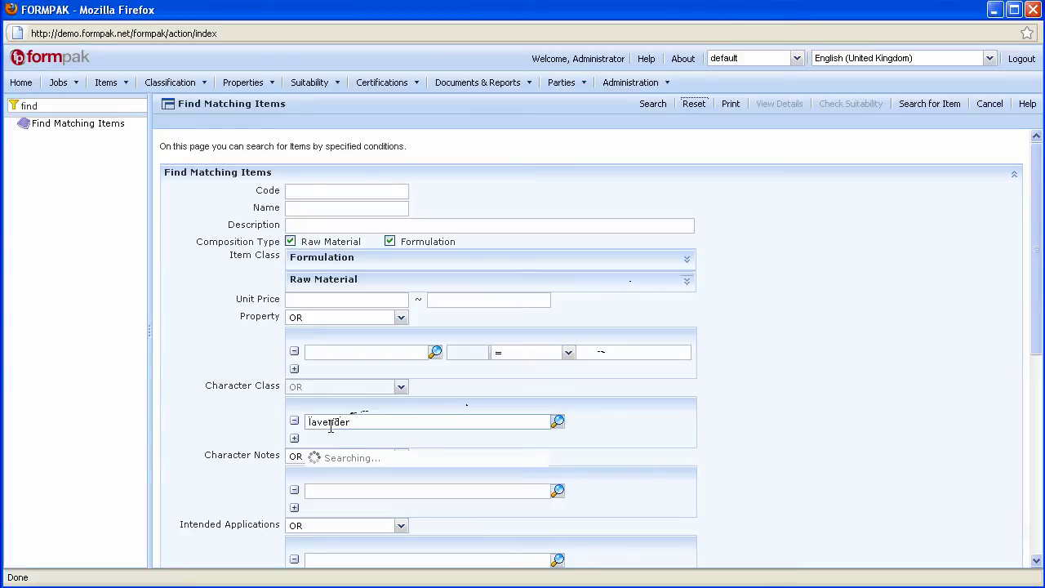
pyautogui.click(331, 457)
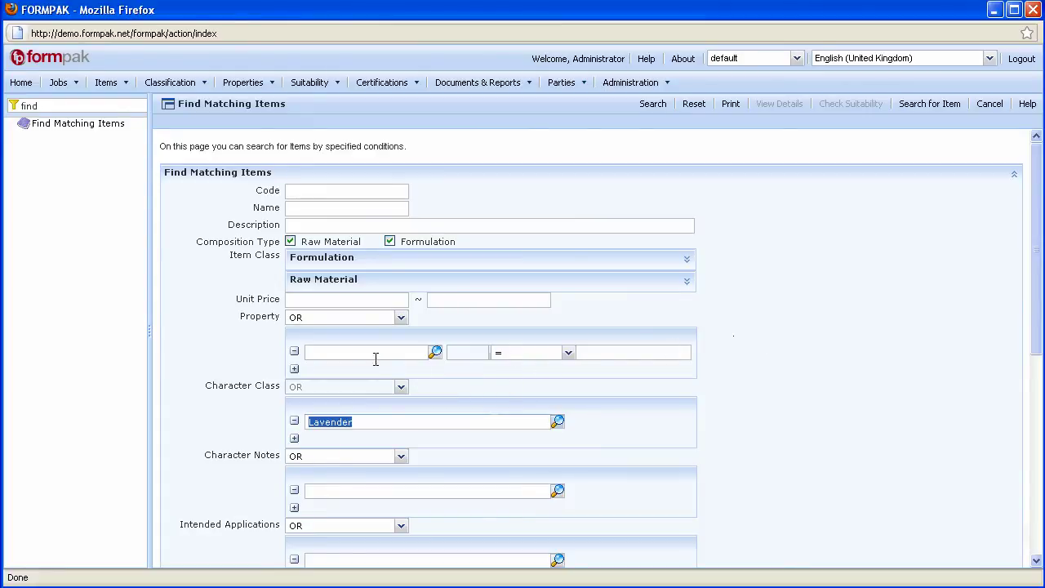
# Step: Add the property criterion FBTH-COL (Foam Bath Stability COLOUR) equal to Good
pyautogui.click(331, 352)
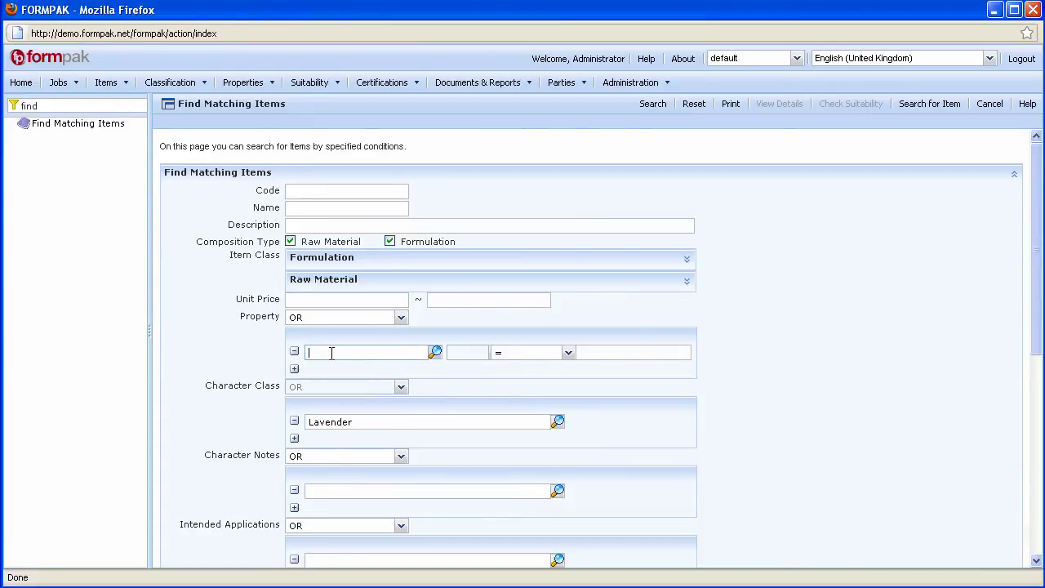
pyautogui.write('foam ba')
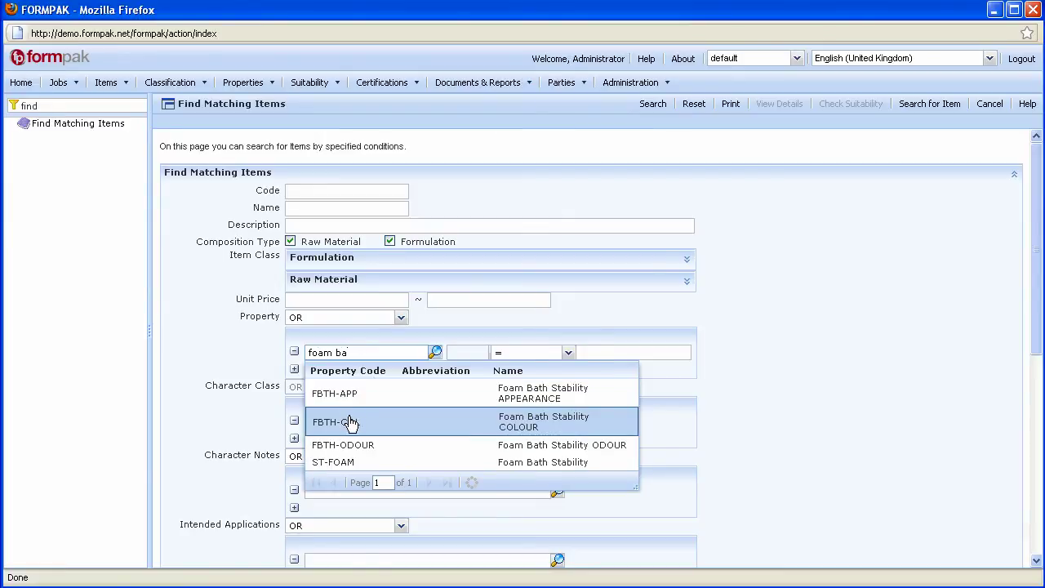
pyautogui.click(350, 421)
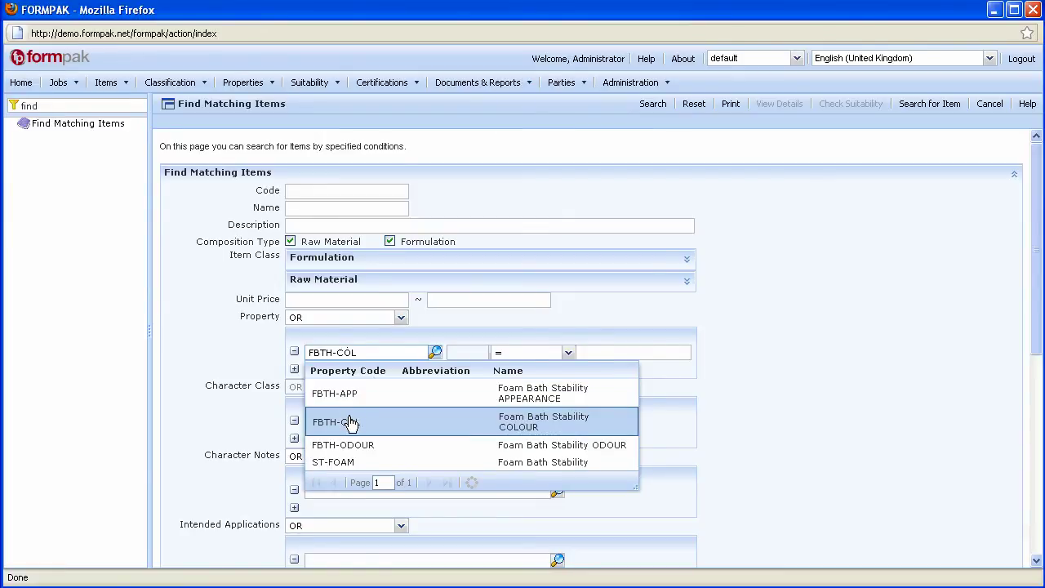
pyautogui.click(587, 351)
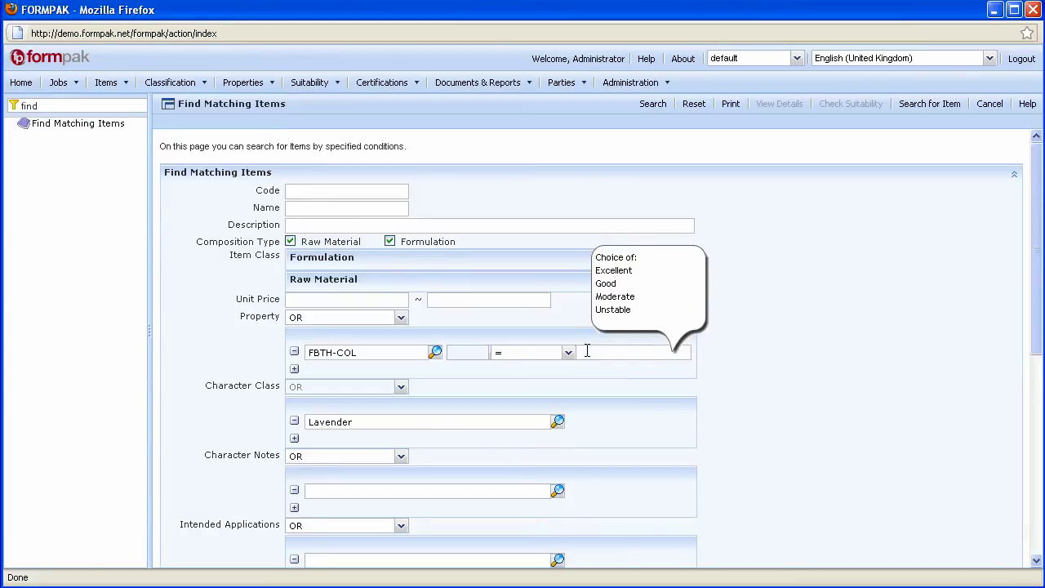
pyautogui.write('ood')
# Step: Add a second property criterion, FBTH-COL equal to excellent, and run the search
pyautogui.click(294, 370)
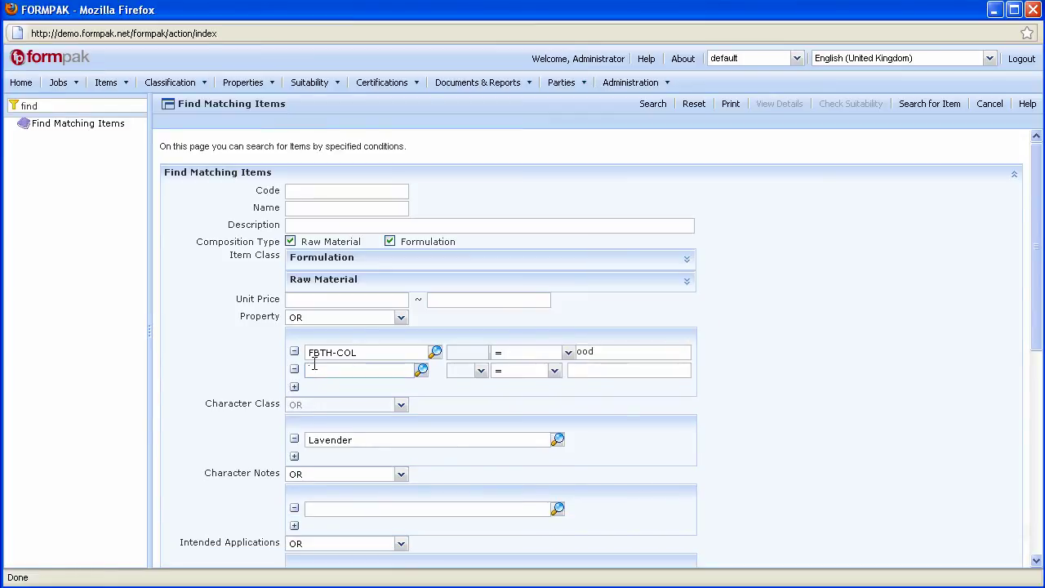
pyautogui.write('fur')
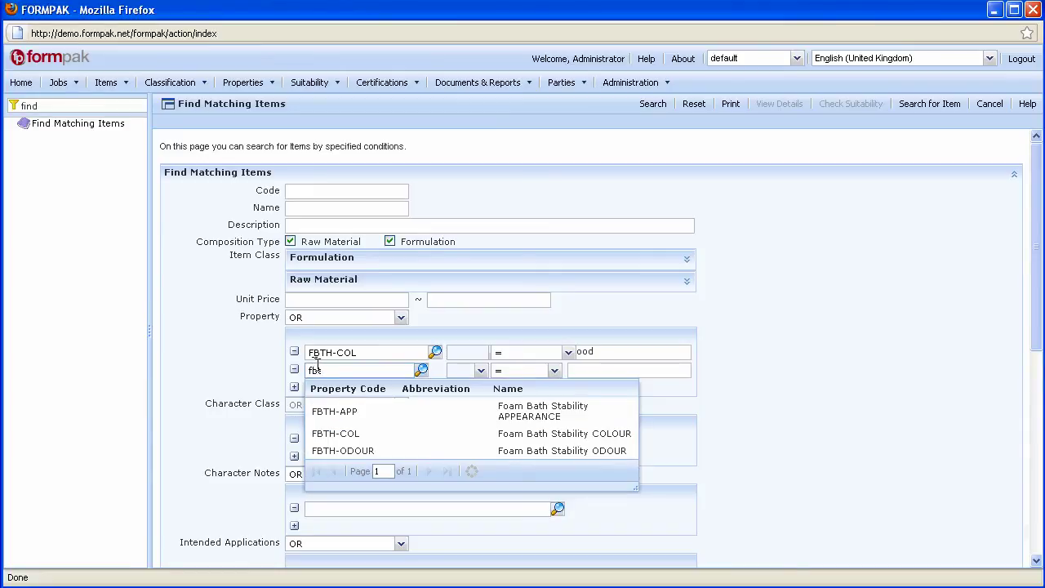
pyautogui.click(348, 447)
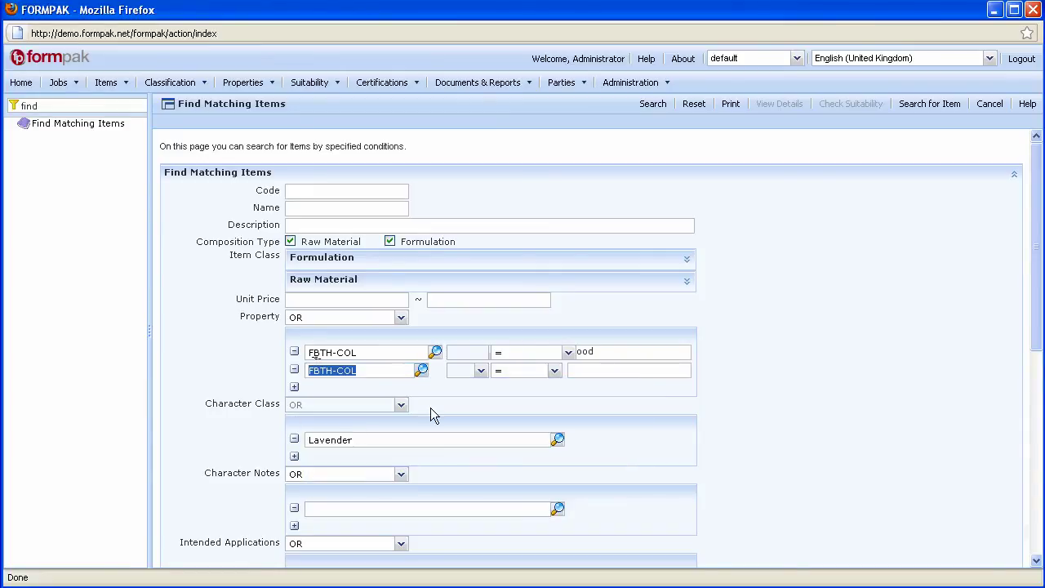
pyautogui.click(590, 373)
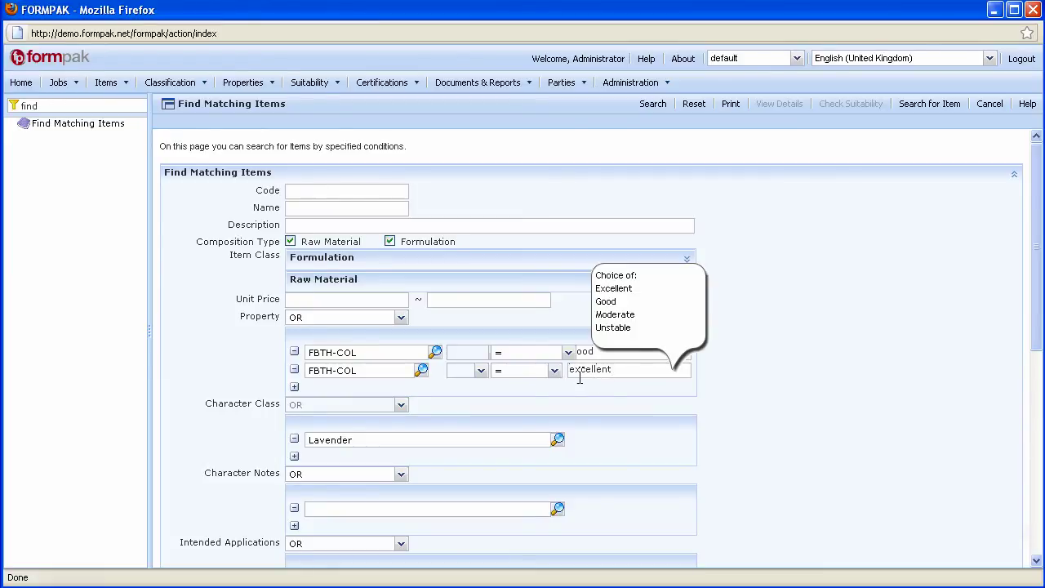
pyautogui.click(647, 110)
pyautogui.click(651, 103)
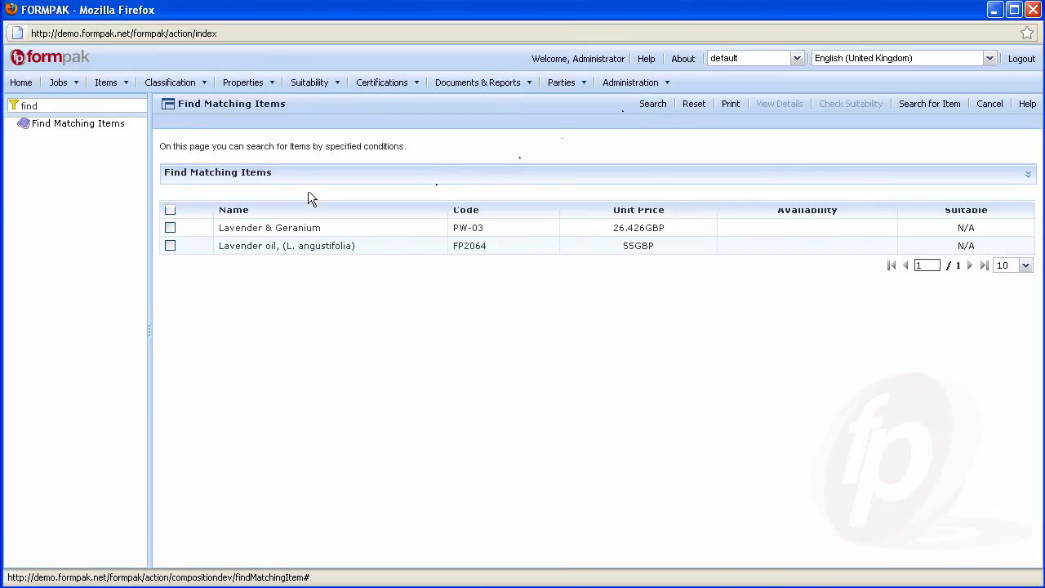
# Step: Select the found items PW-03 and FP2064 and open the print column settings
pyautogui.click(170, 228)
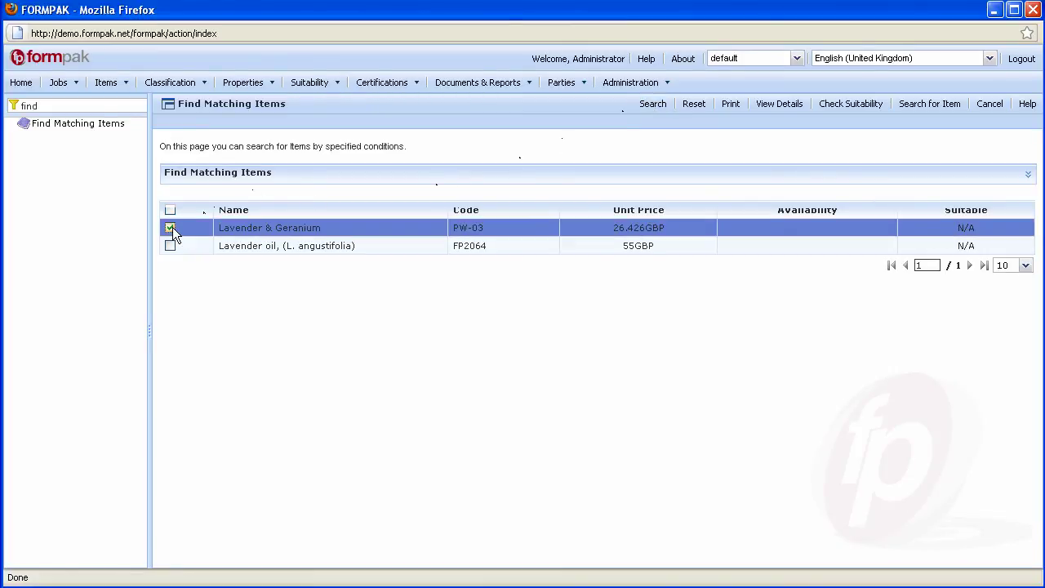
pyautogui.click(170, 246)
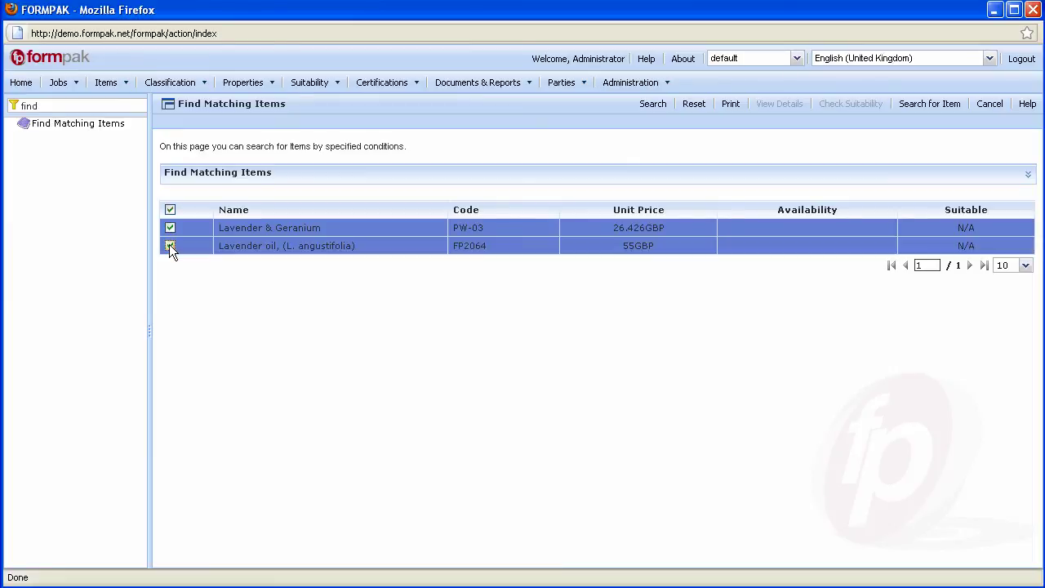
pyautogui.click(729, 108)
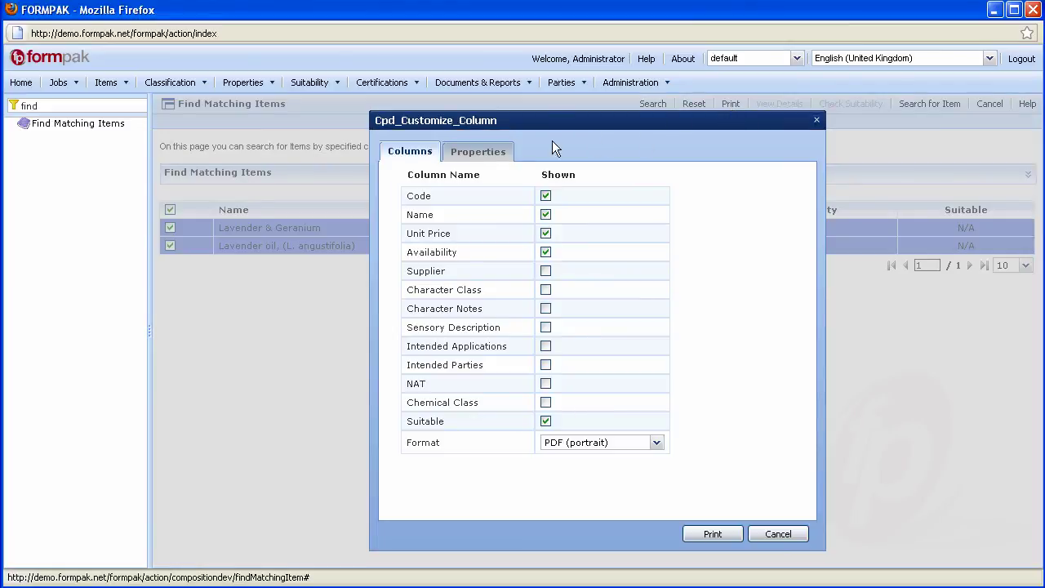
# Step: Include the properties FBTH-COL (Foam Bath Stability COLOUR) and FBTH-APP (Foam Bath Stability APPEARANCE) in the printout
pyautogui.click(483, 154)
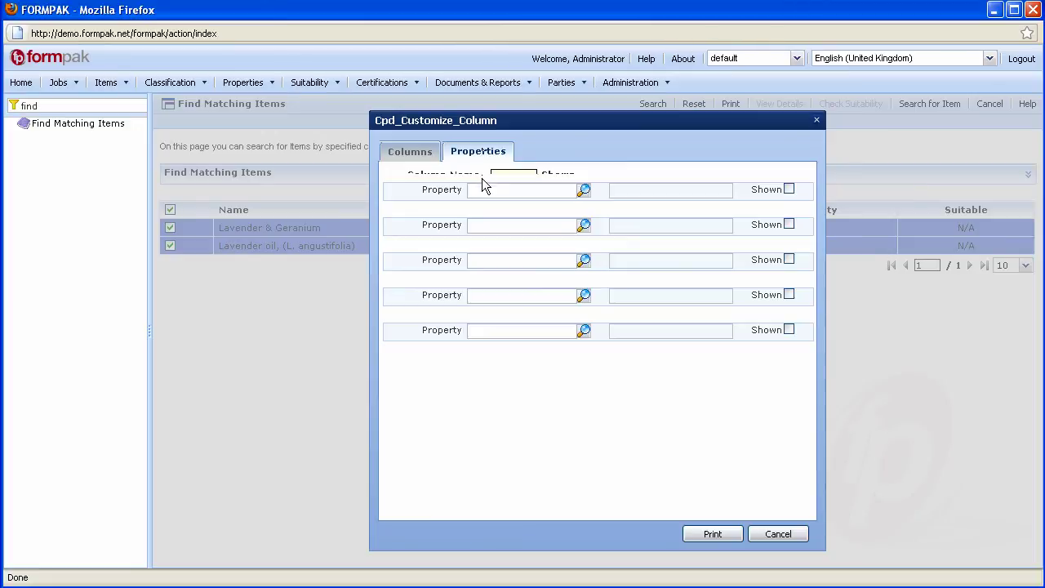
pyautogui.click(482, 188)
pyautogui.write('foam')
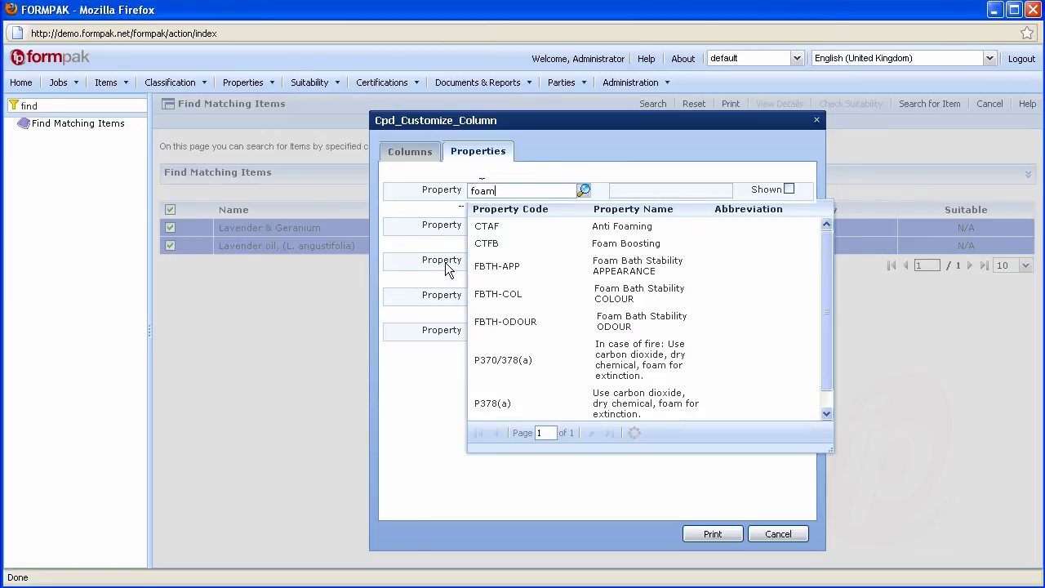
pyautogui.click(494, 293)
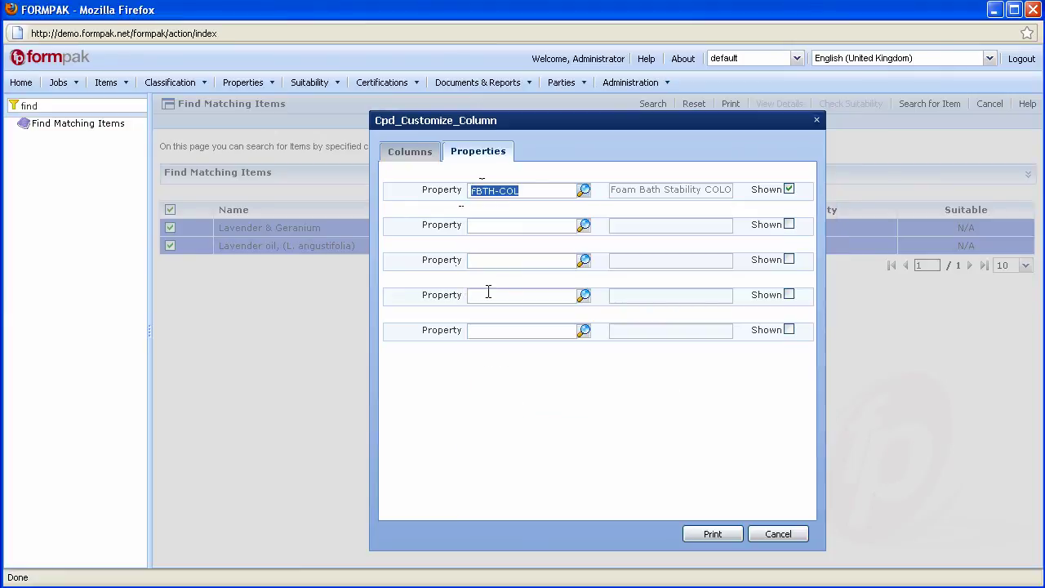
pyautogui.click(476, 225)
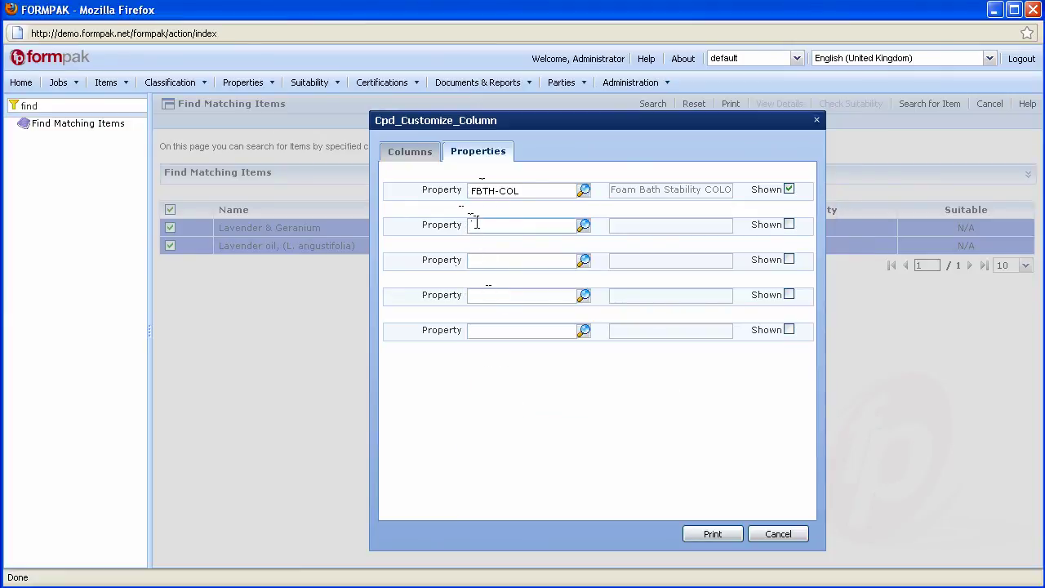
pyautogui.write('foam')
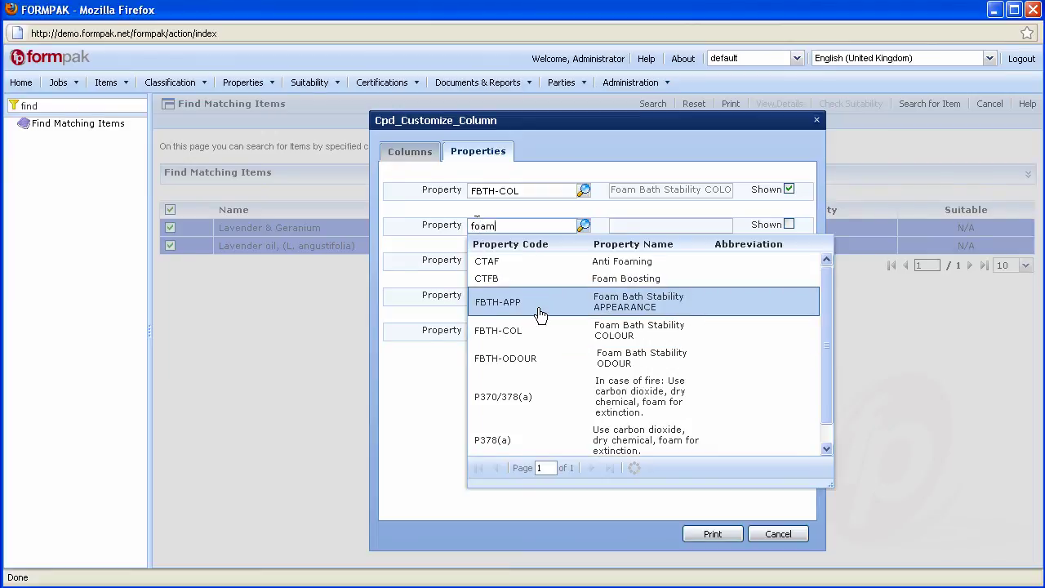
pyautogui.click(539, 315)
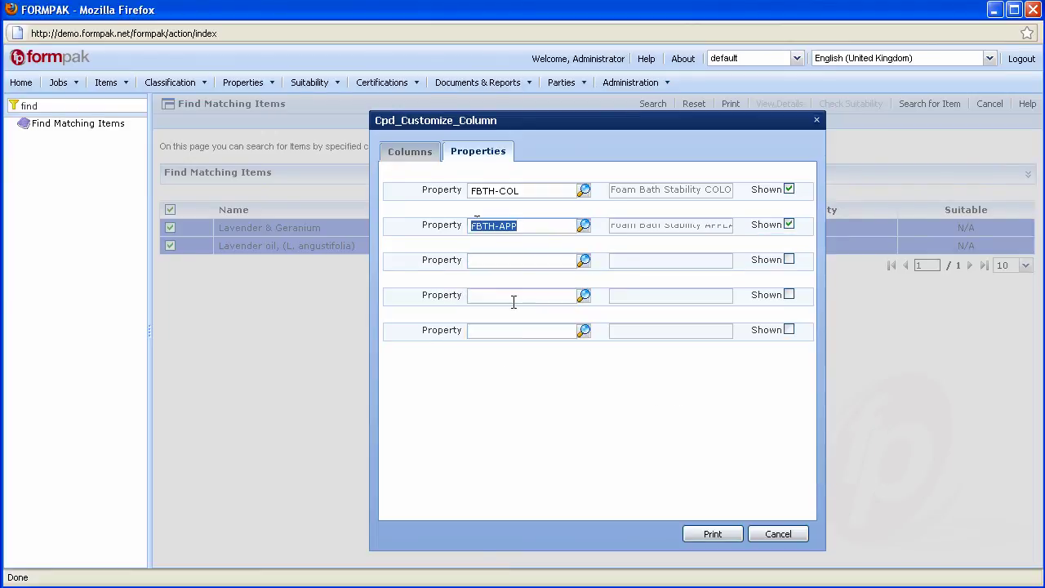
# Step: Include the property FBTH-ODOUR (Foam Bath Stability ODOUR) as well and print the list of matching items
pyautogui.click(479, 260)
pyautogui.write('fbth')
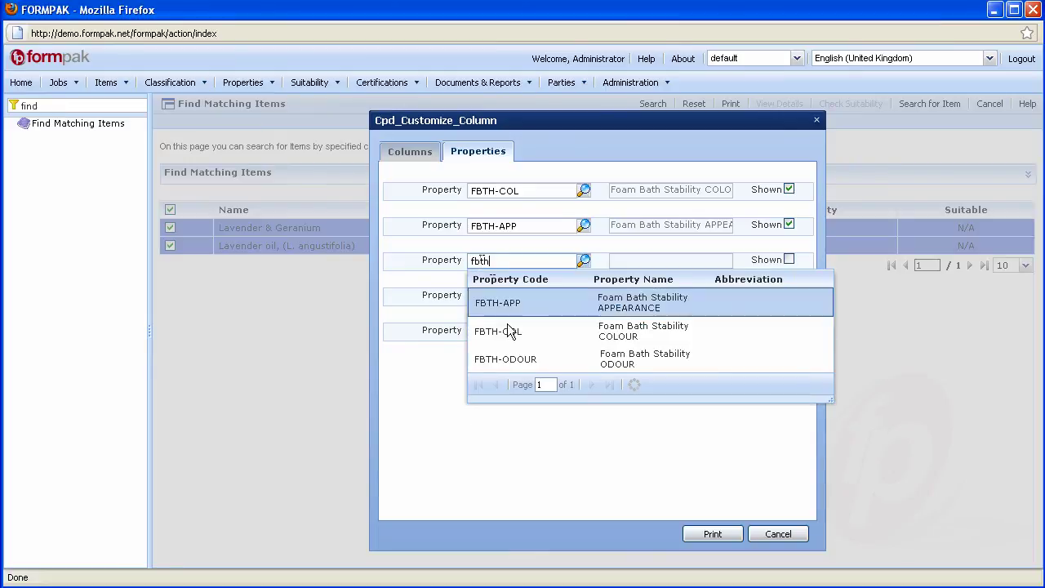
pyautogui.click(510, 360)
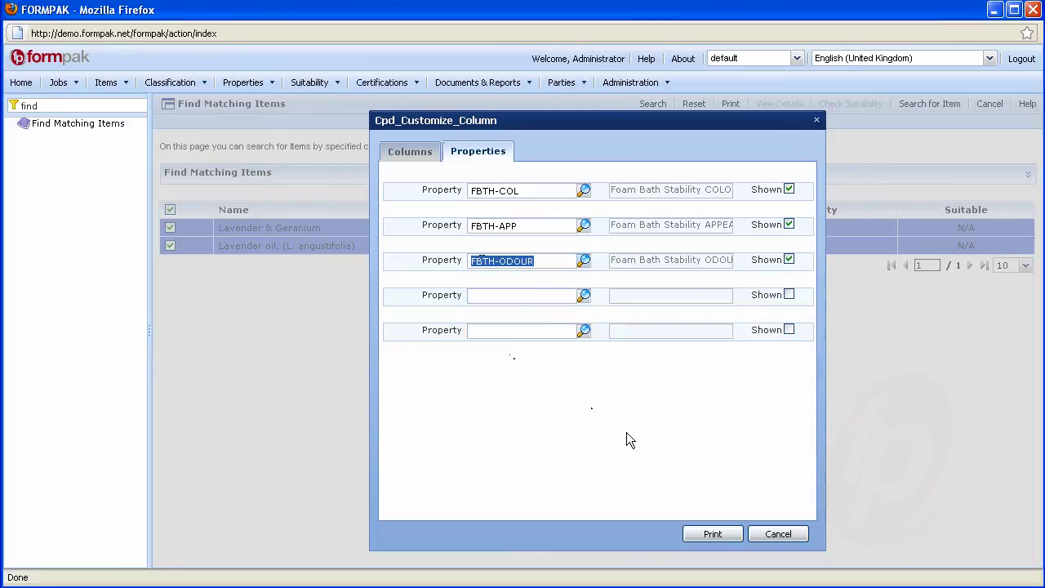
pyautogui.click(712, 534)
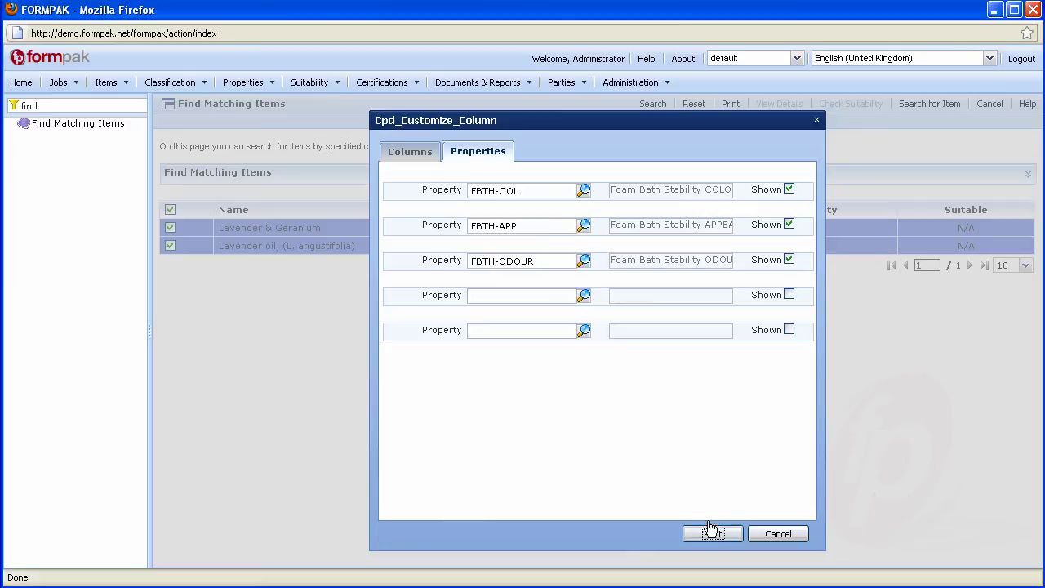